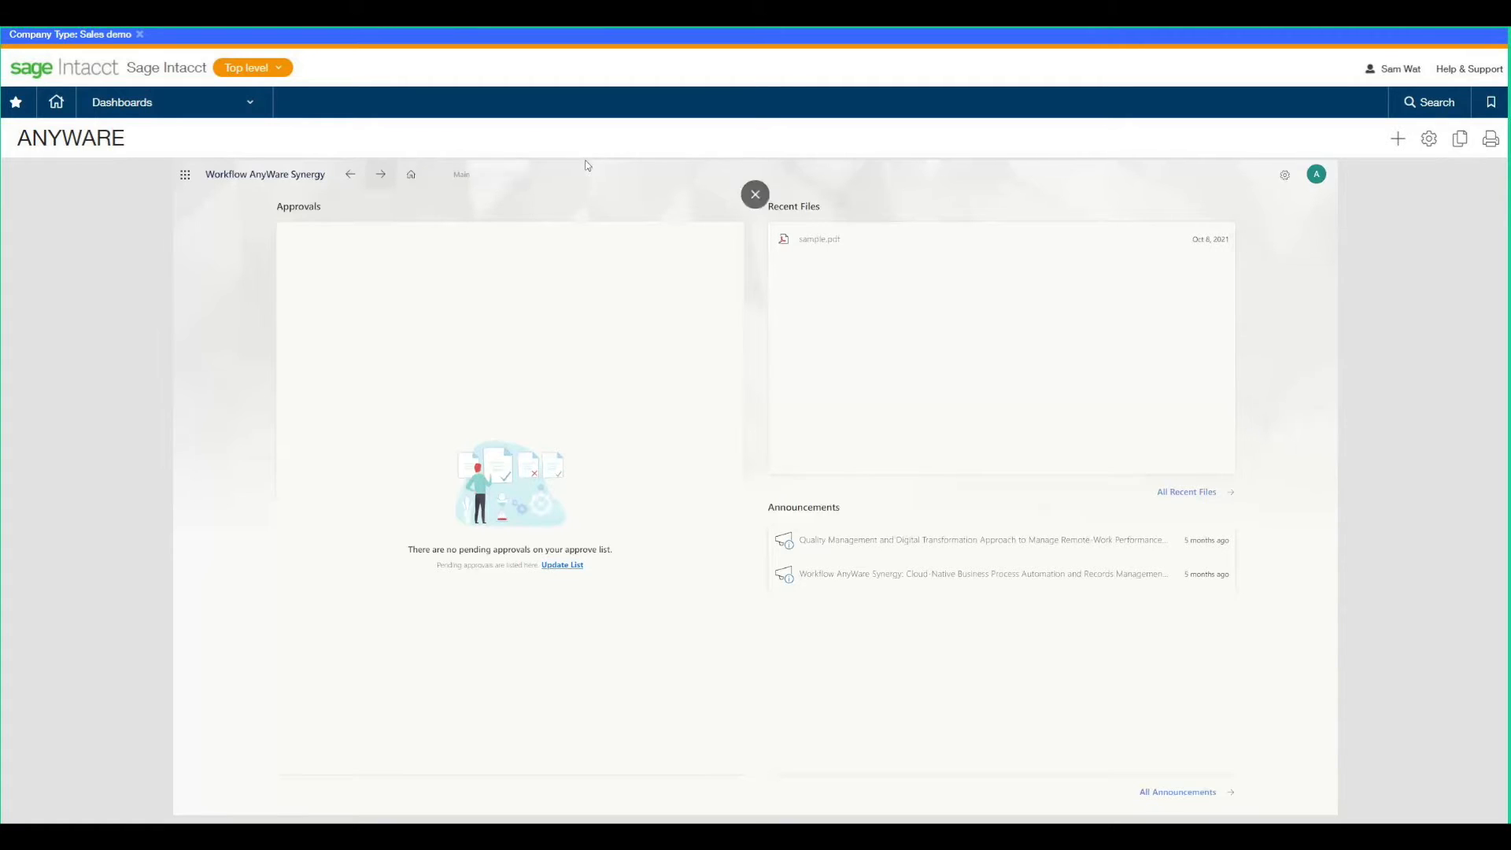
Step: Open Workflow Management and view the waiting works and the approvals in the history
click(185, 174)
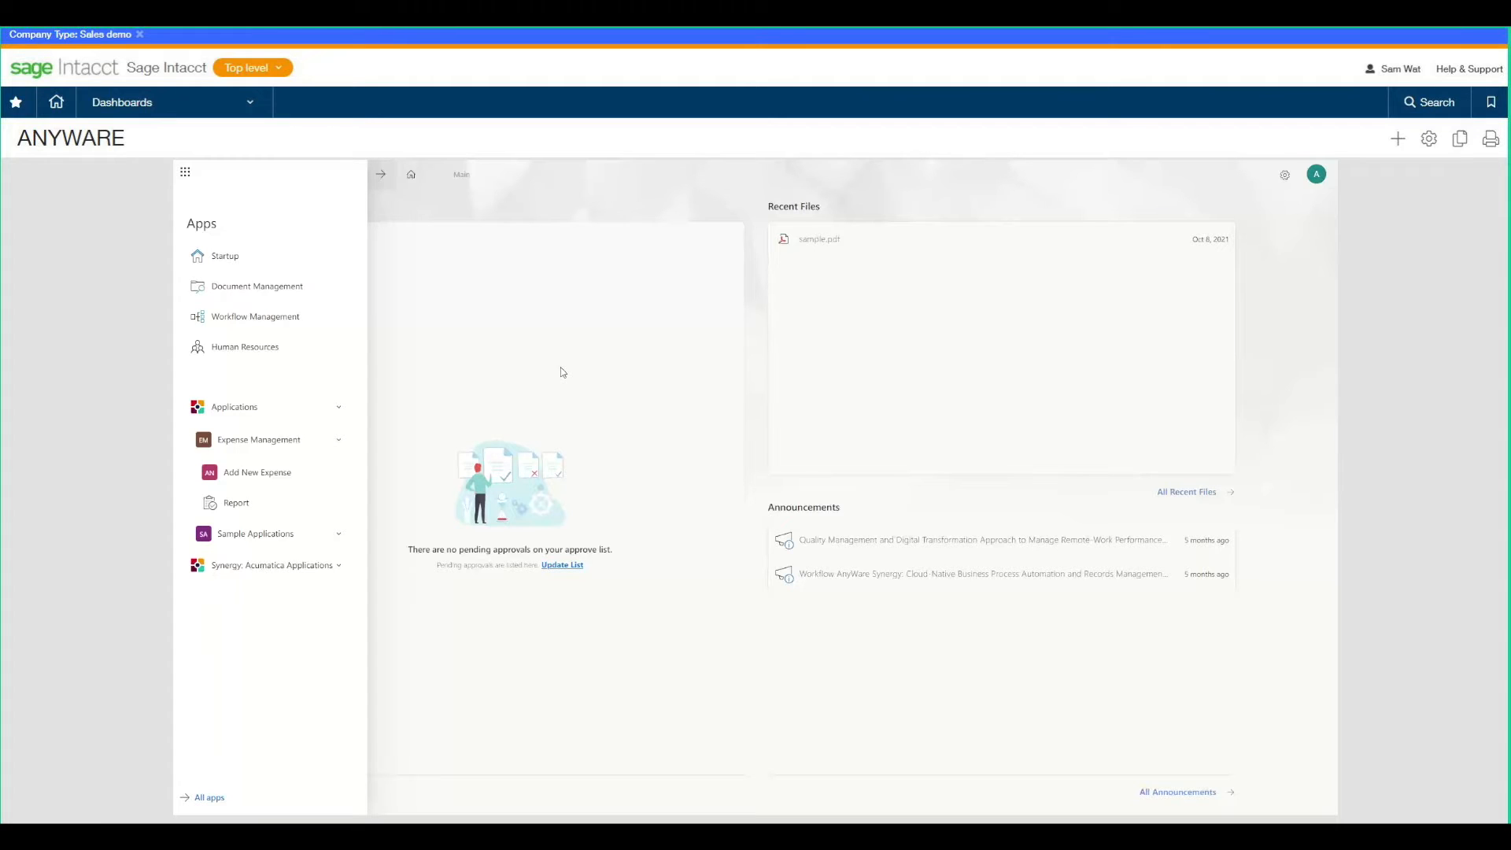
click(326, 316)
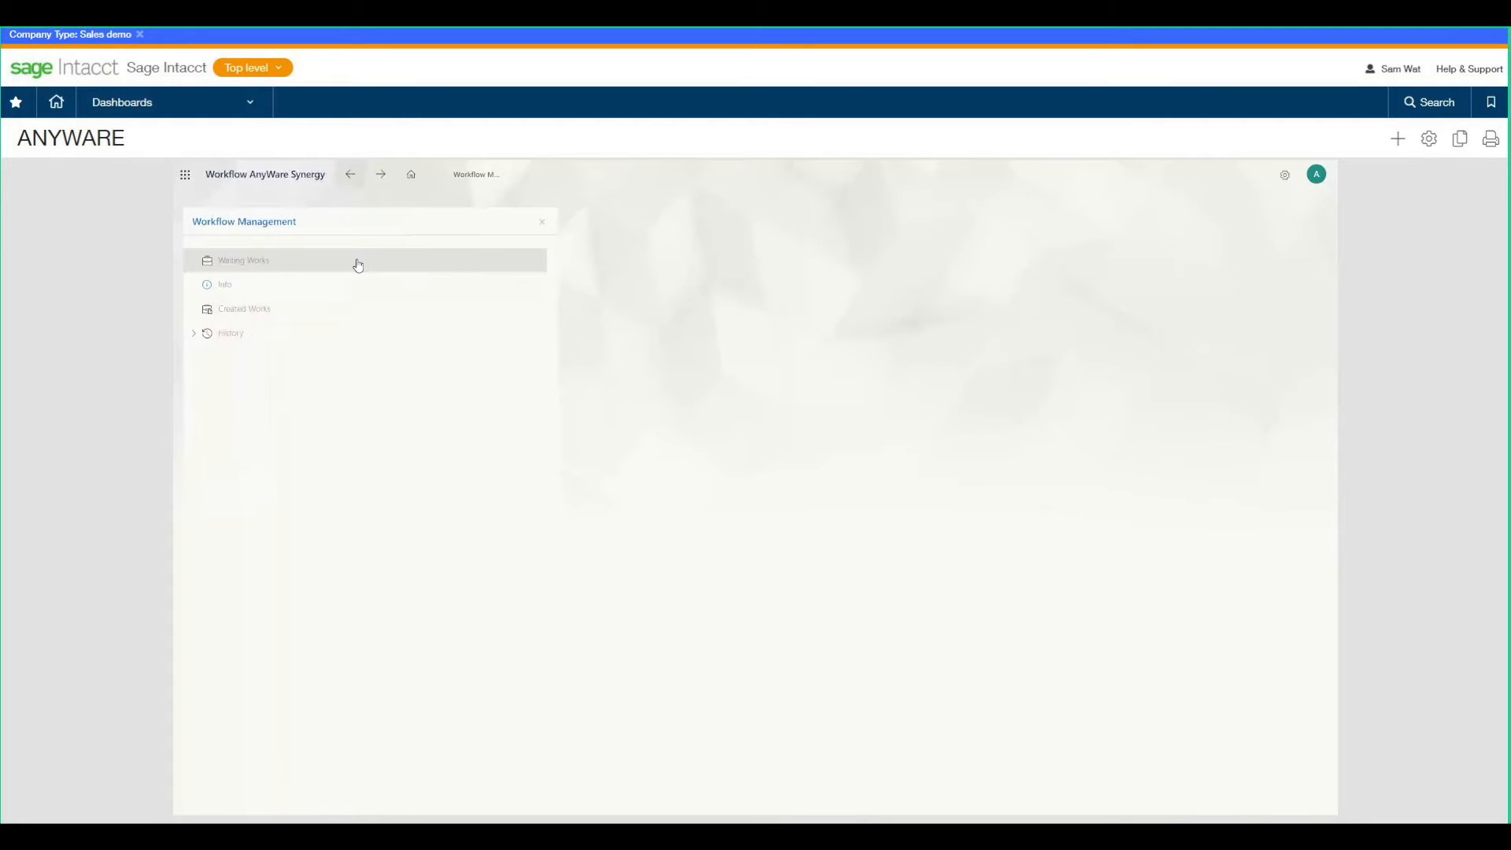
click(358, 263)
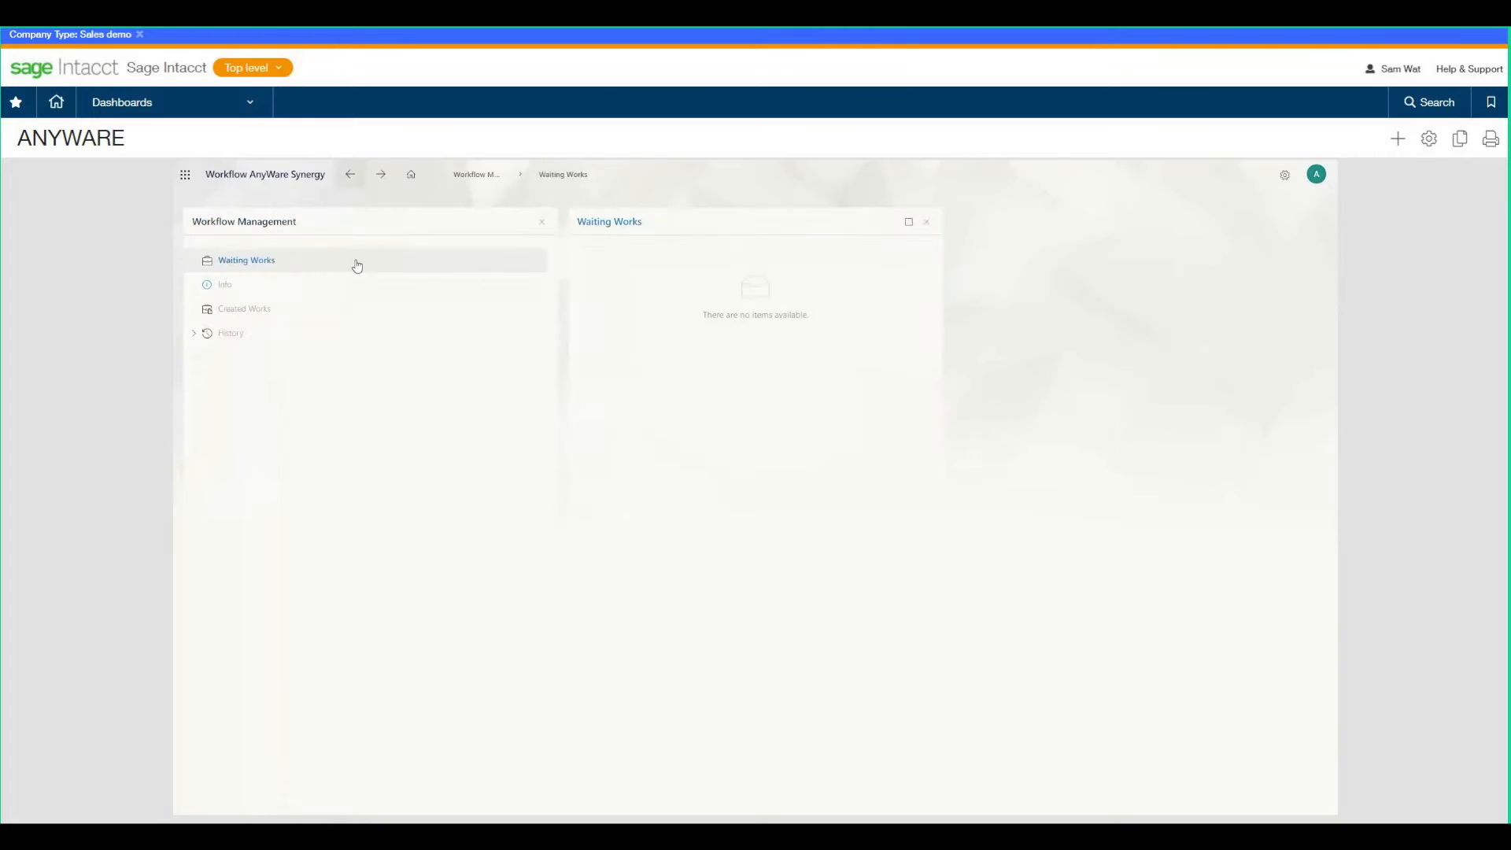
click(309, 335)
click(290, 361)
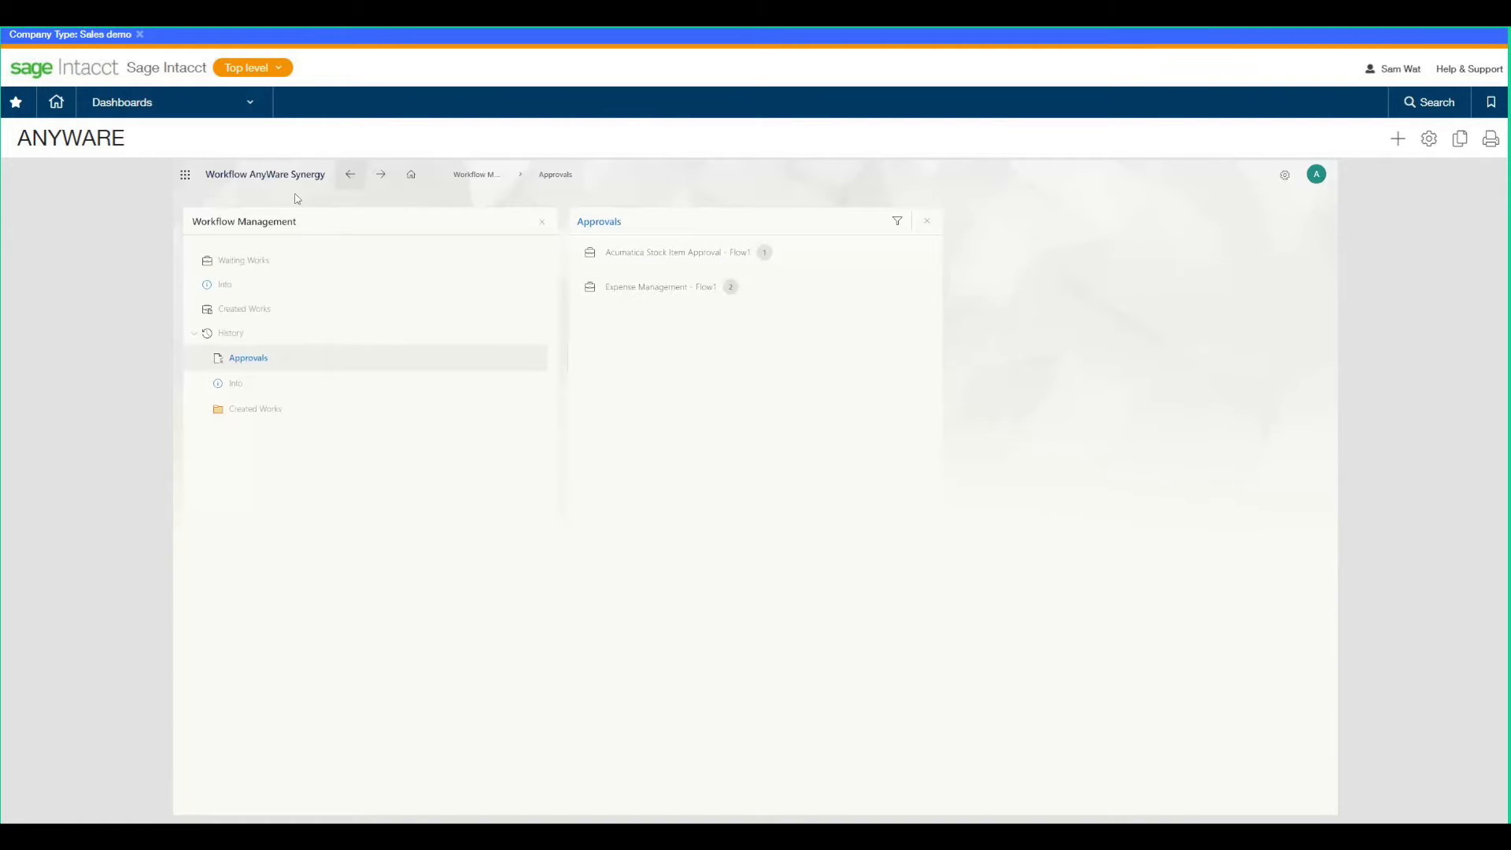
Step: Start a new expense form in Expense Management and add an expense entry to its list
click(186, 174)
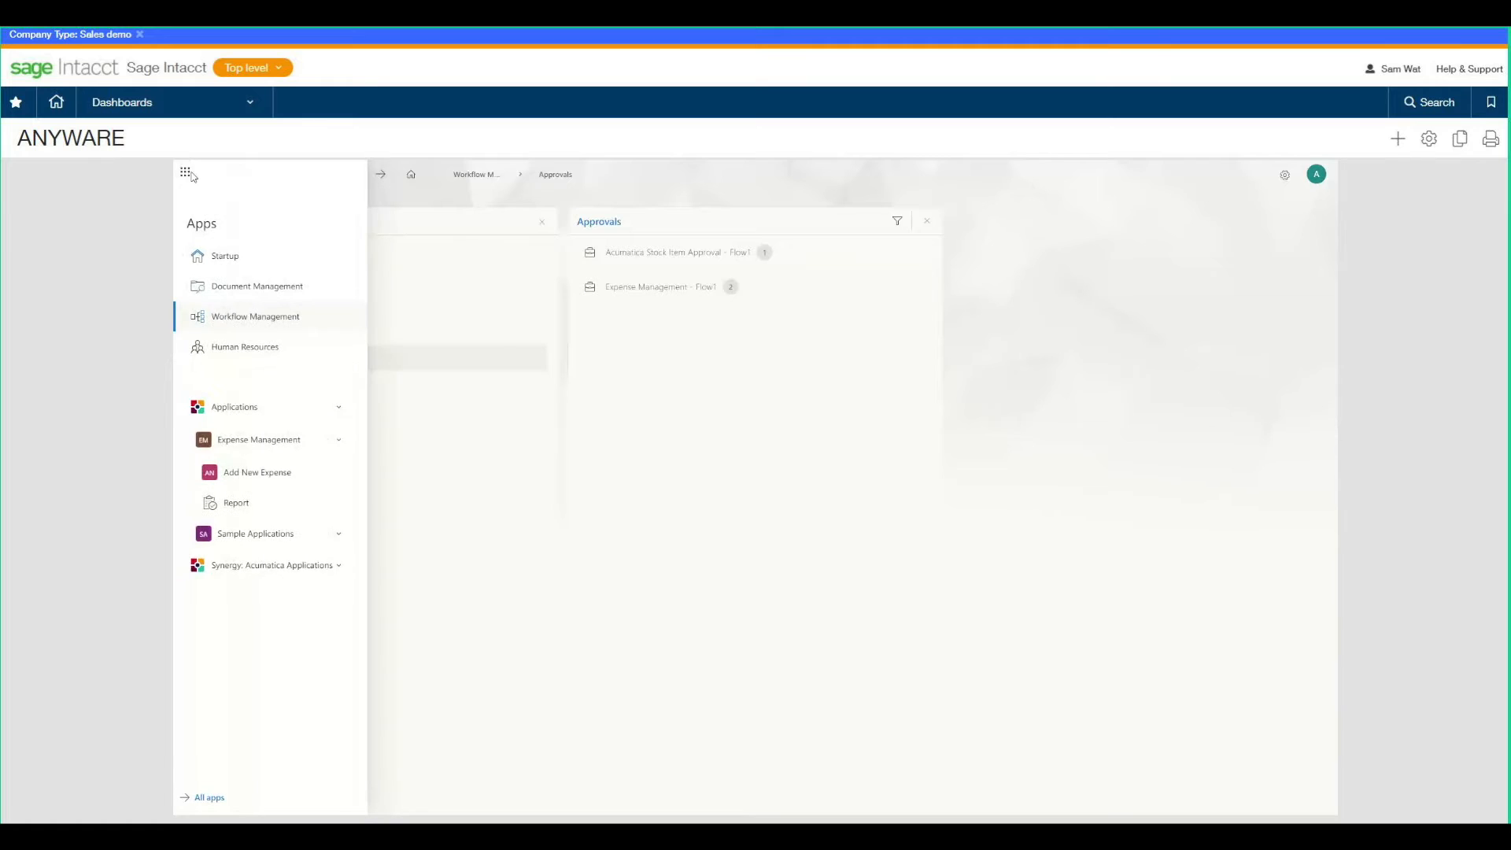
click(340, 440)
click(339, 439)
click(302, 476)
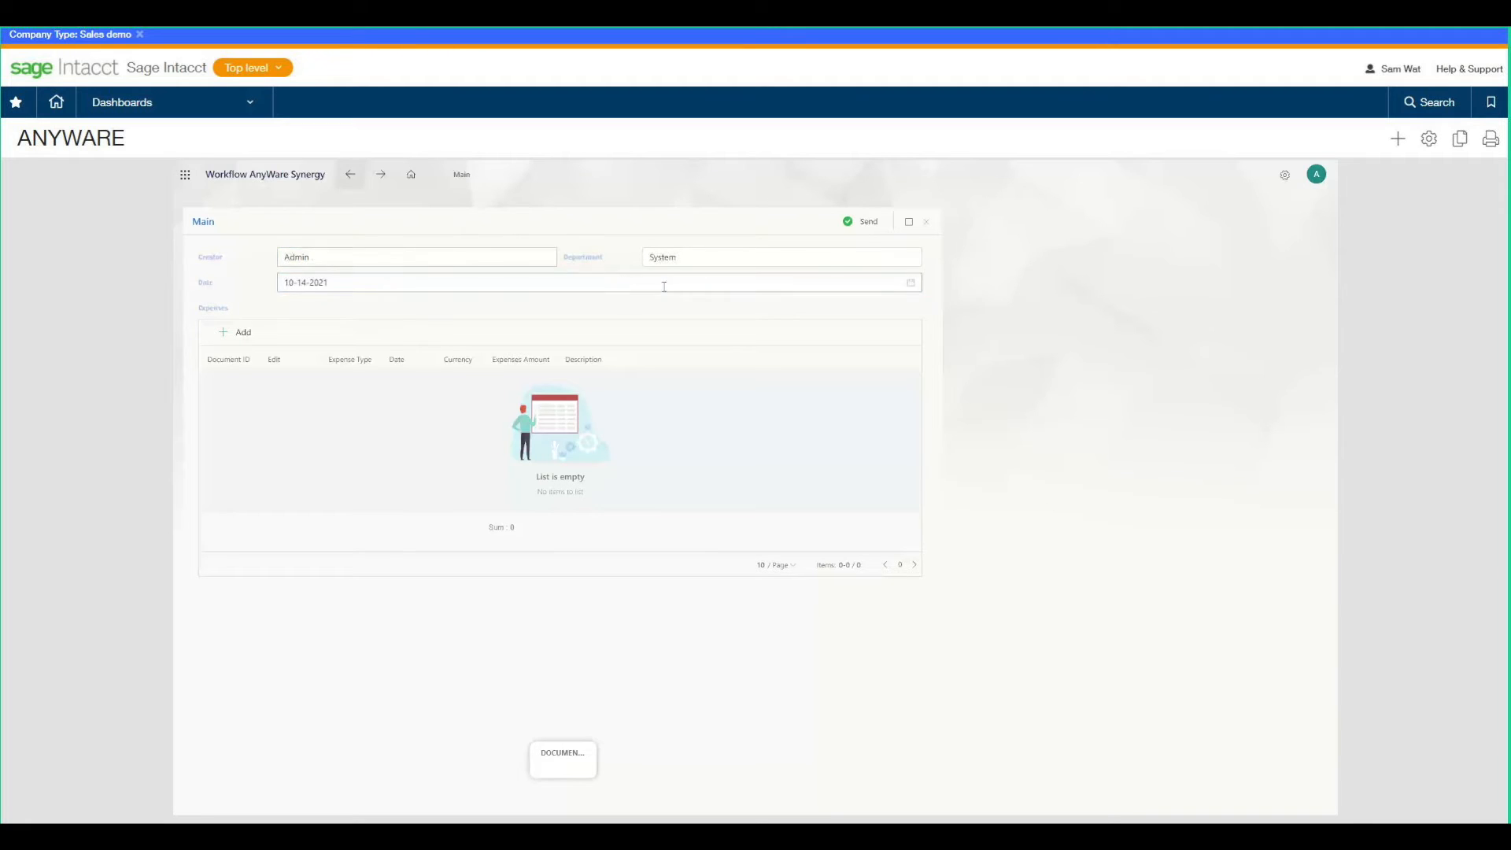
click(694, 256)
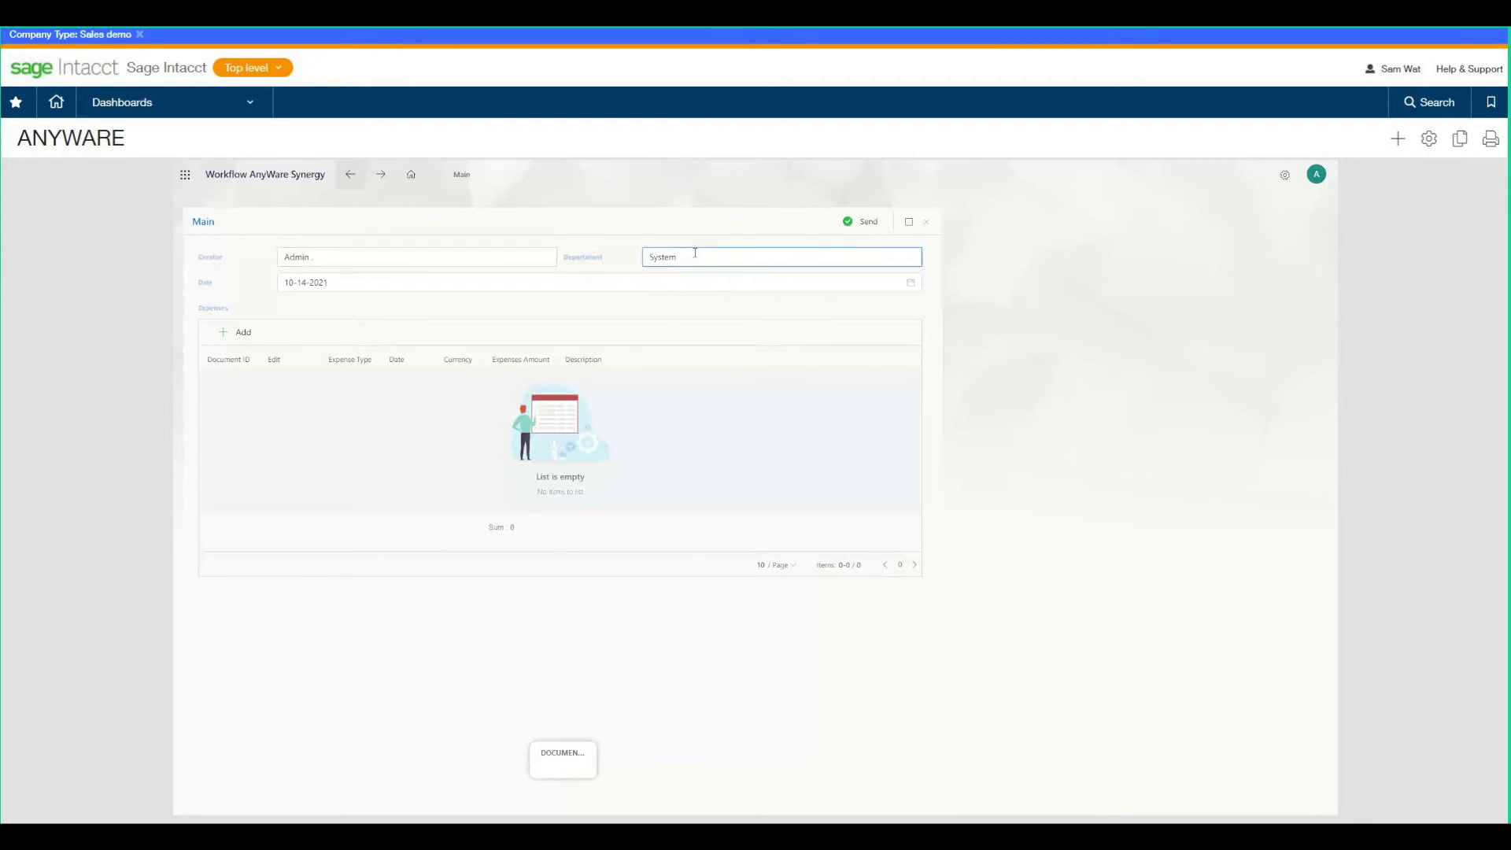
click(235, 337)
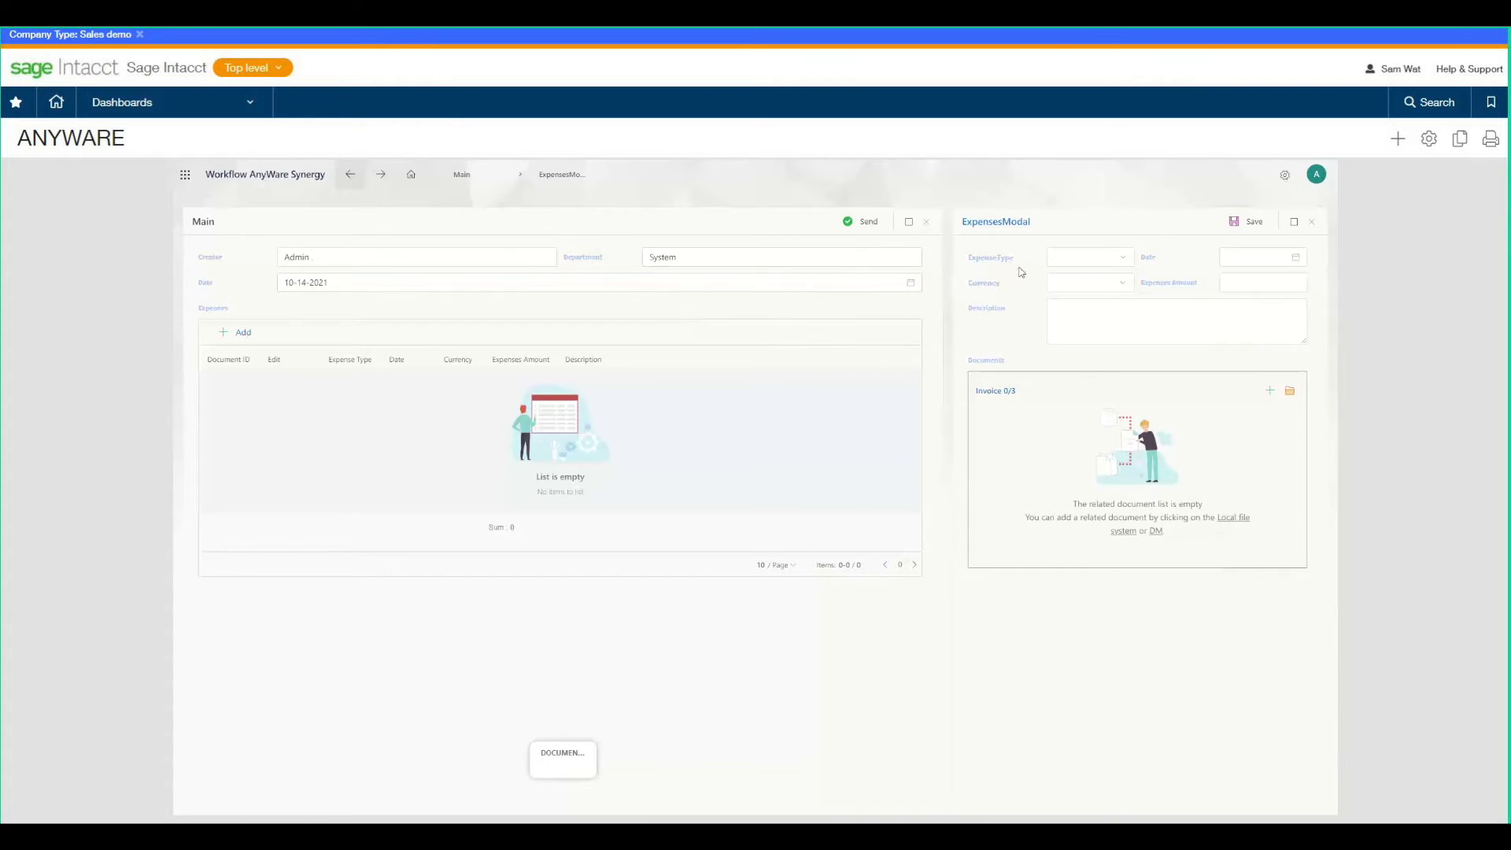
Step: Fill in the expense entry with type Food, date 10-18-2021, currency Dollars, amount 1000 and the description "Description"
click(1123, 265)
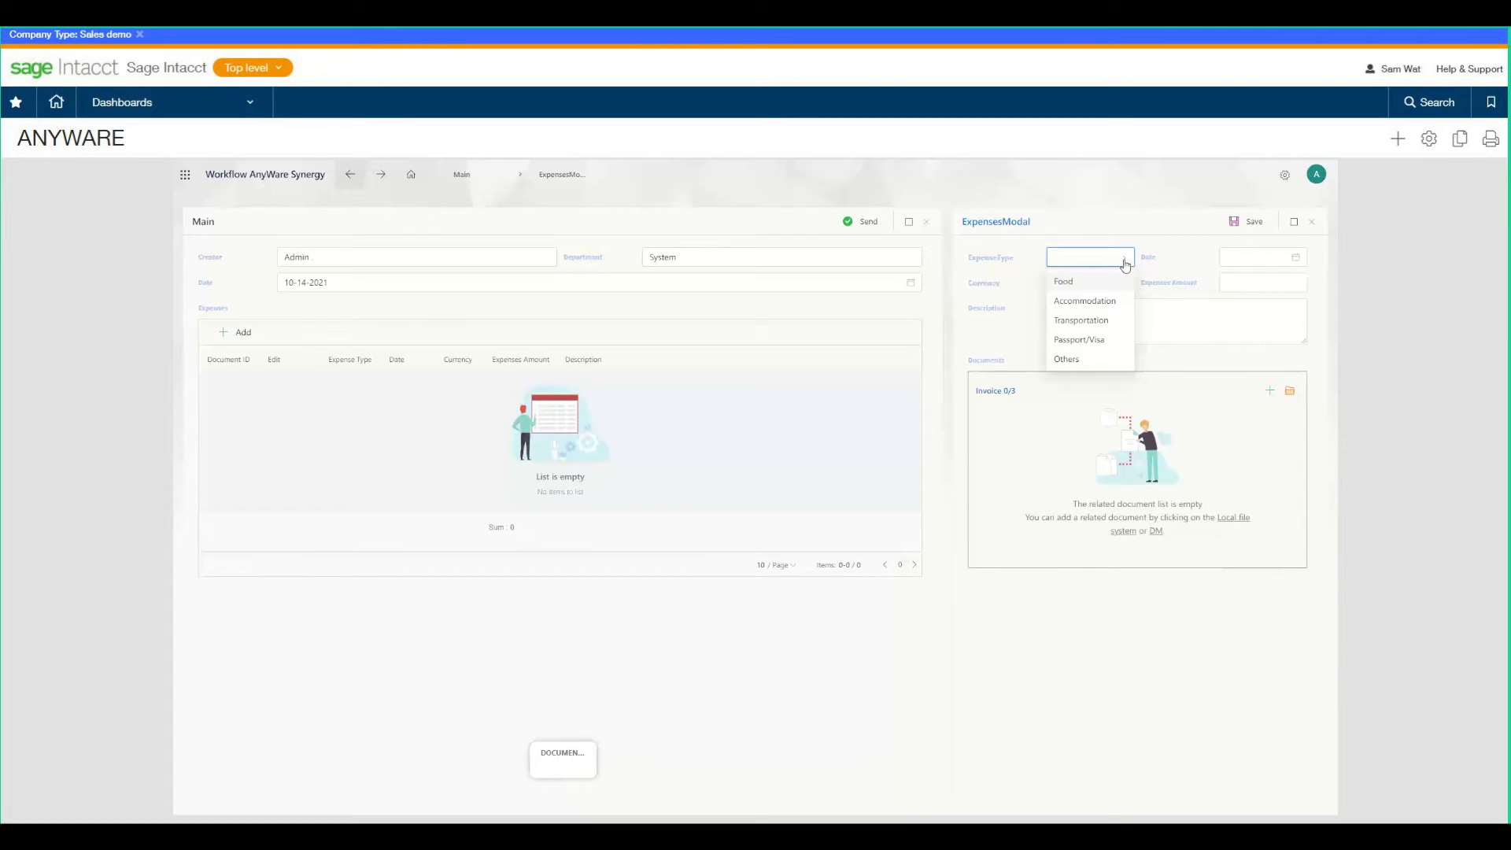
click(1094, 282)
click(1299, 265)
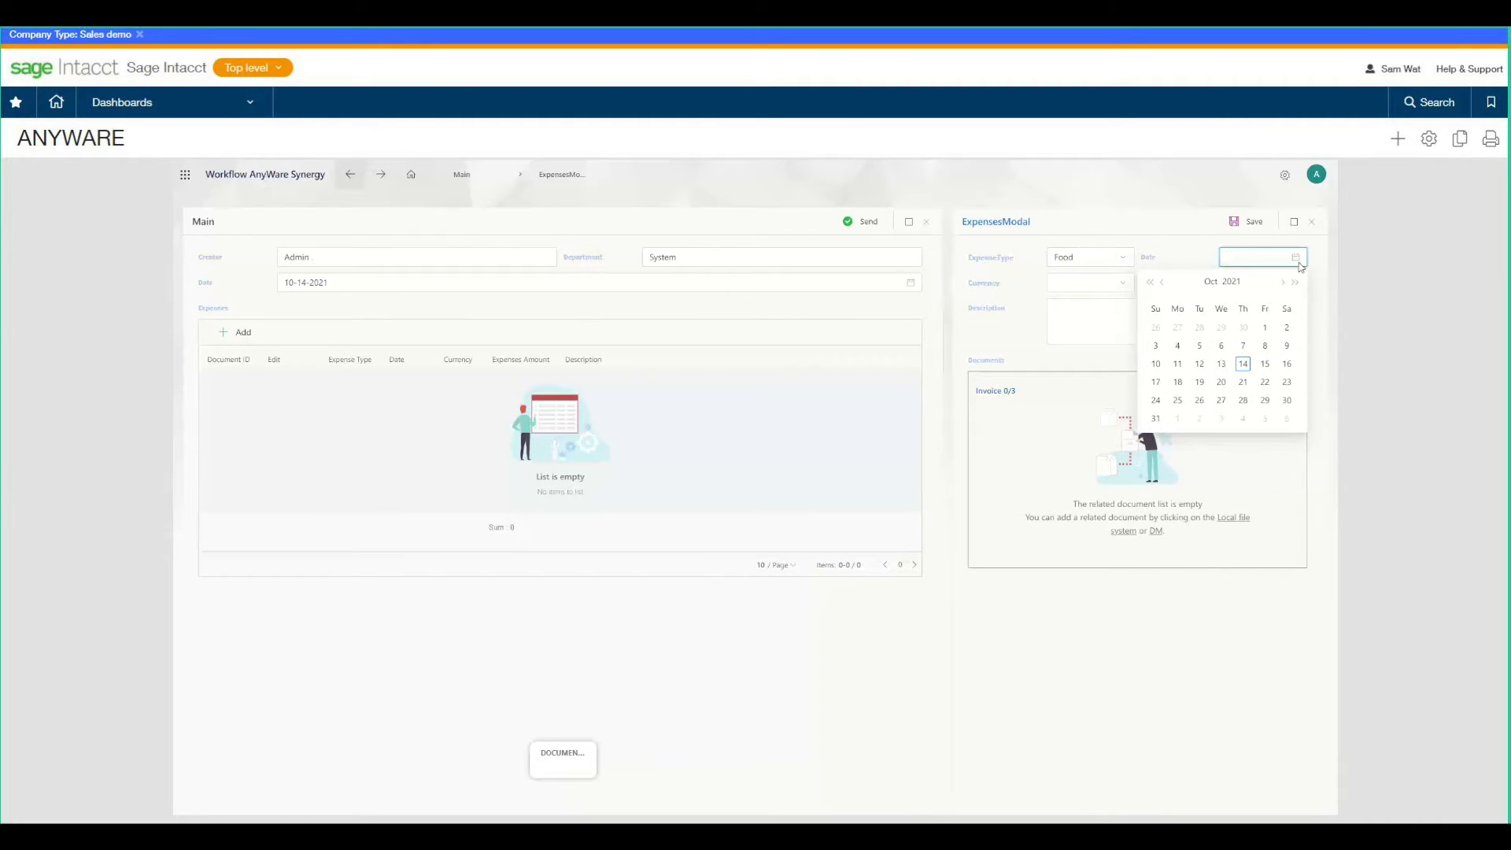
click(1177, 382)
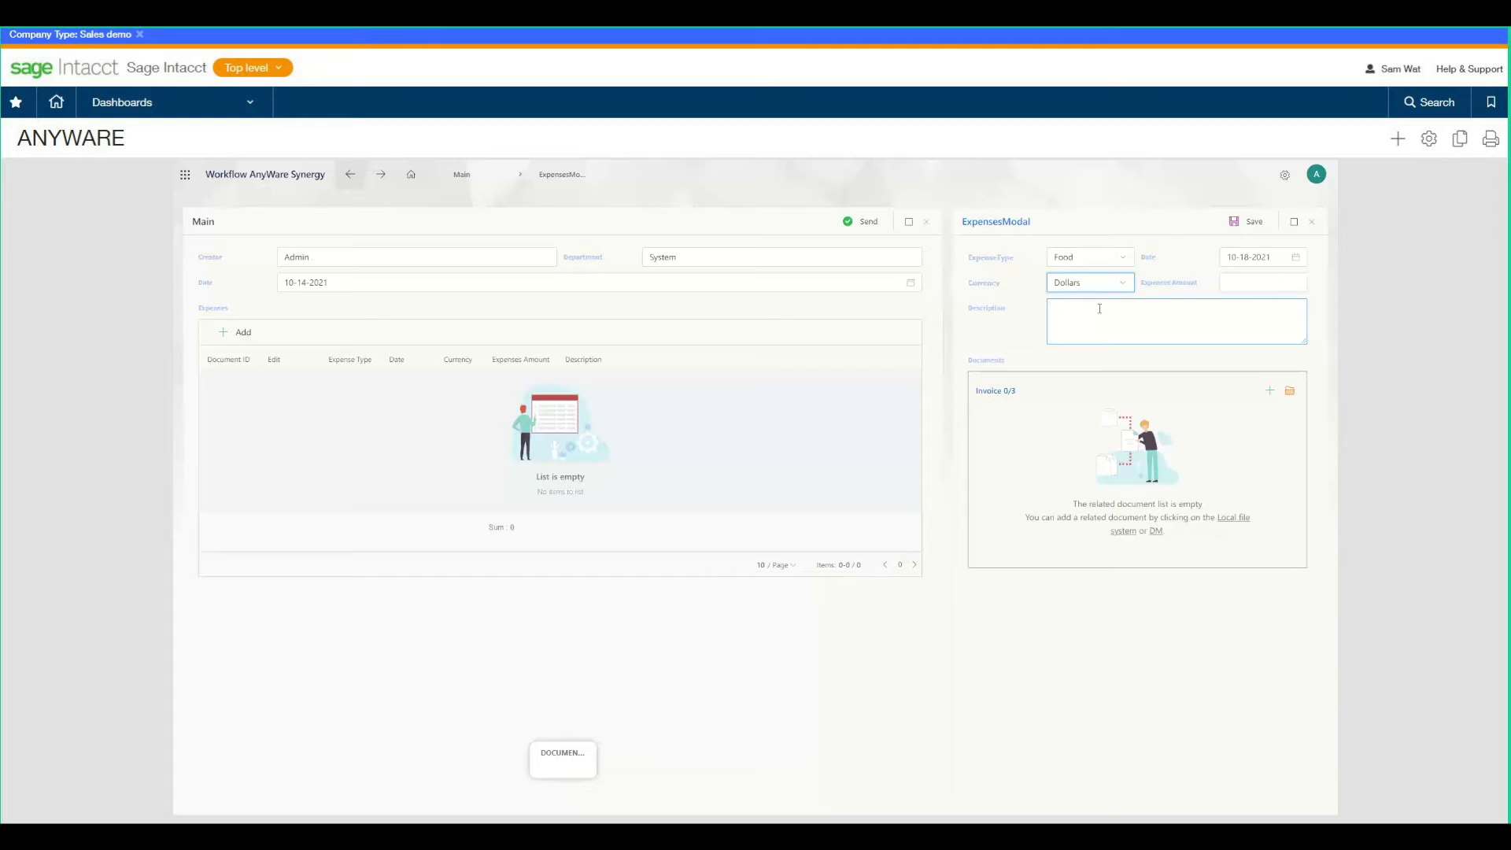
click(1276, 286)
text(1000)
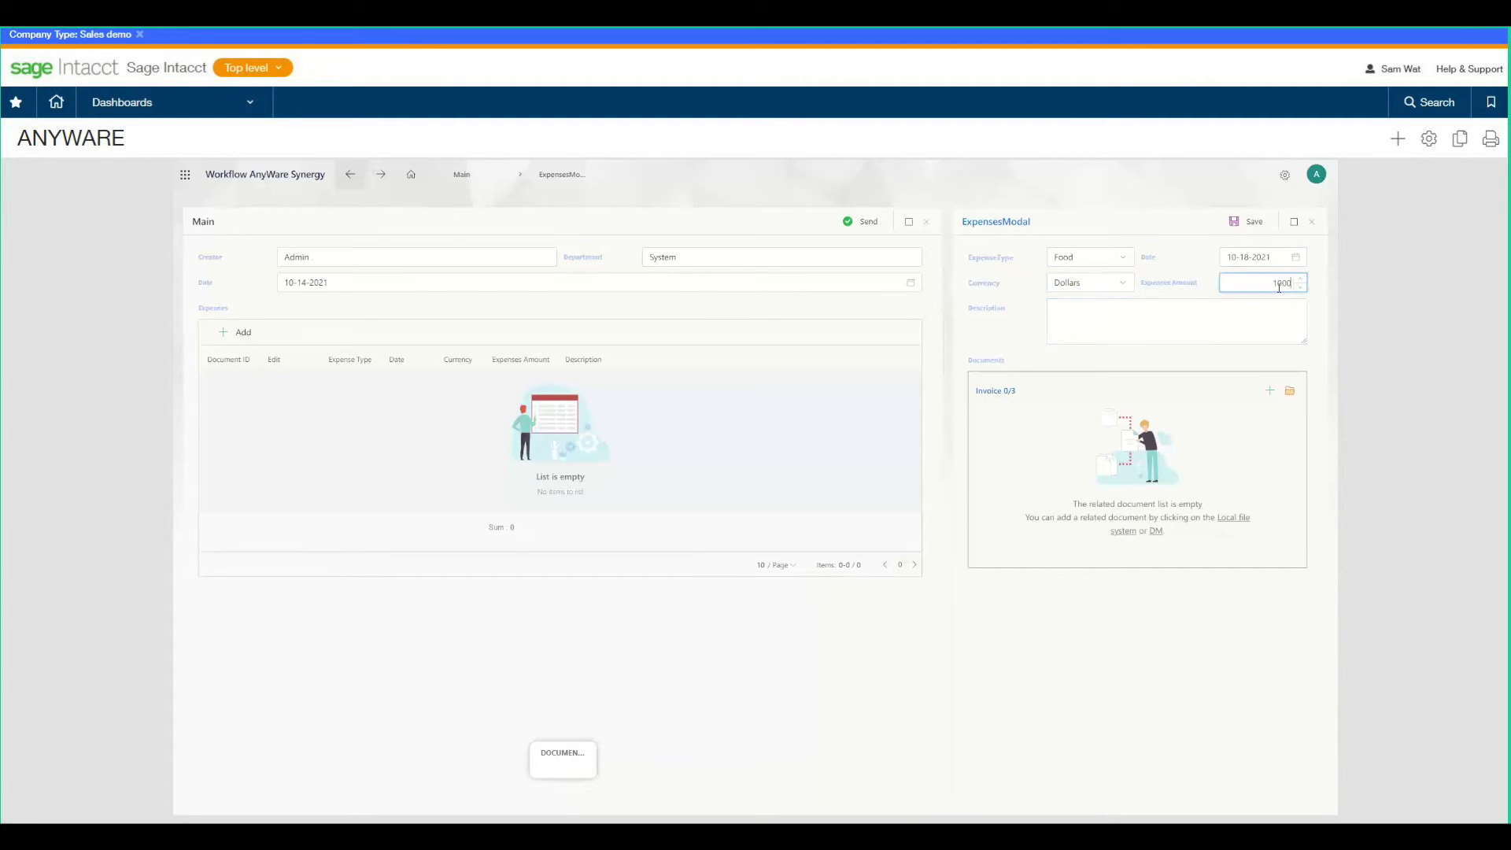
click(1158, 321)
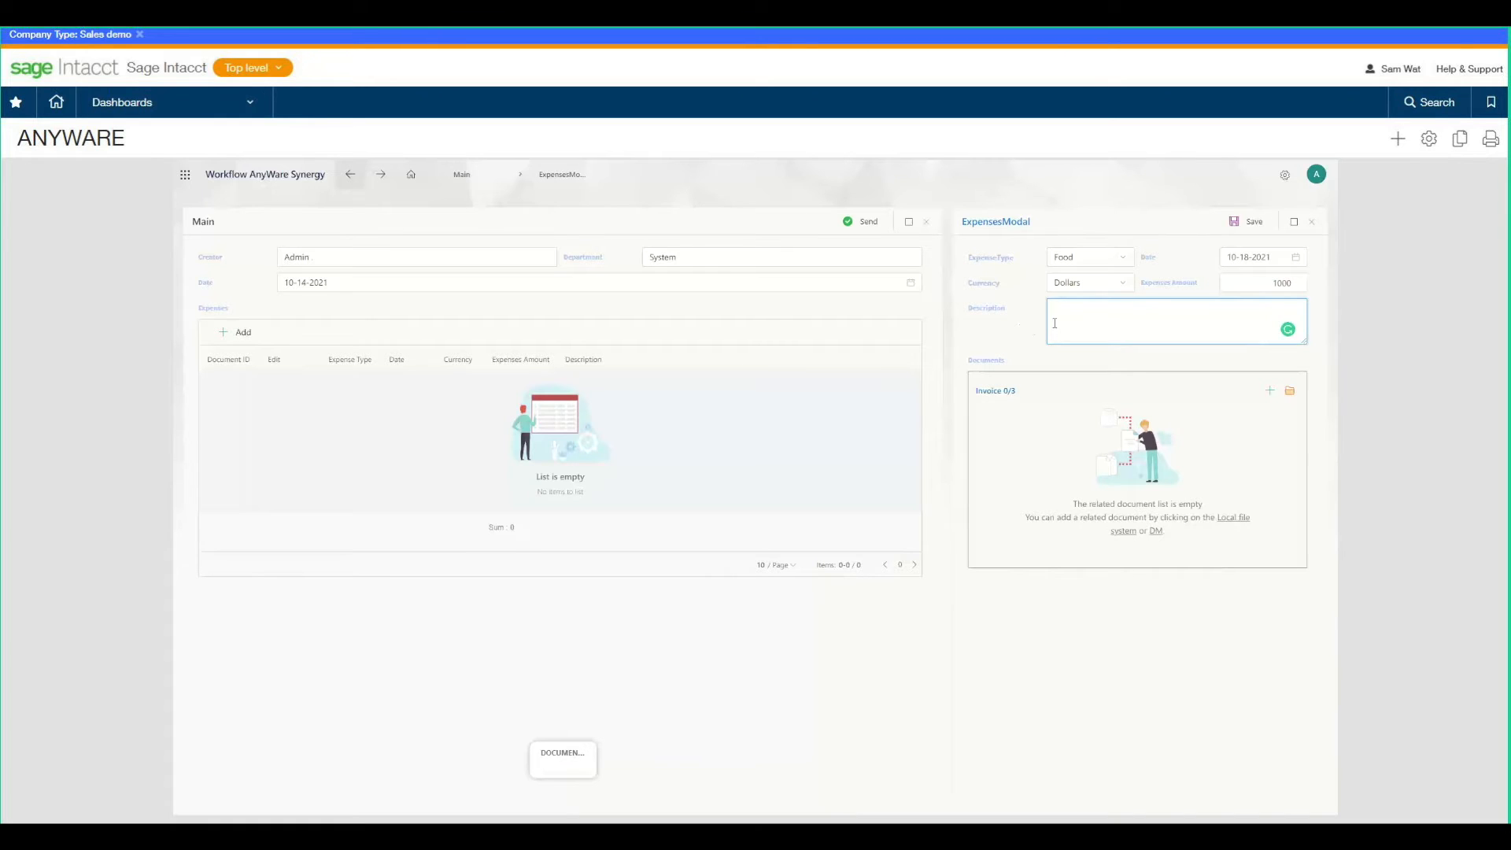
text(Description)
Step: Attach sample financials.pdf from the Downloads folder as the entry's invoice and save the expense entry
click(1269, 391)
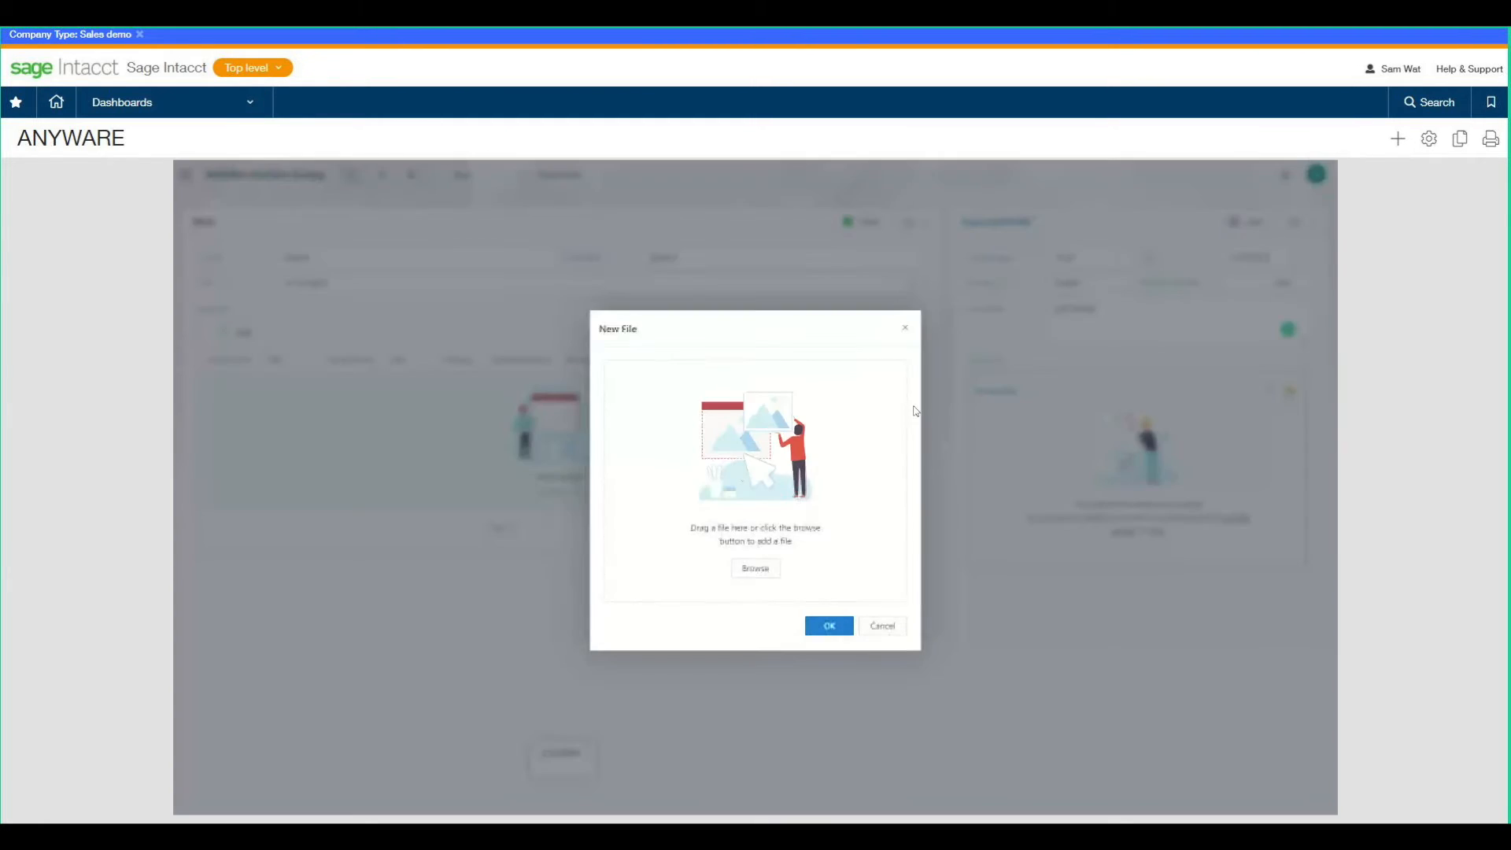
click(773, 562)
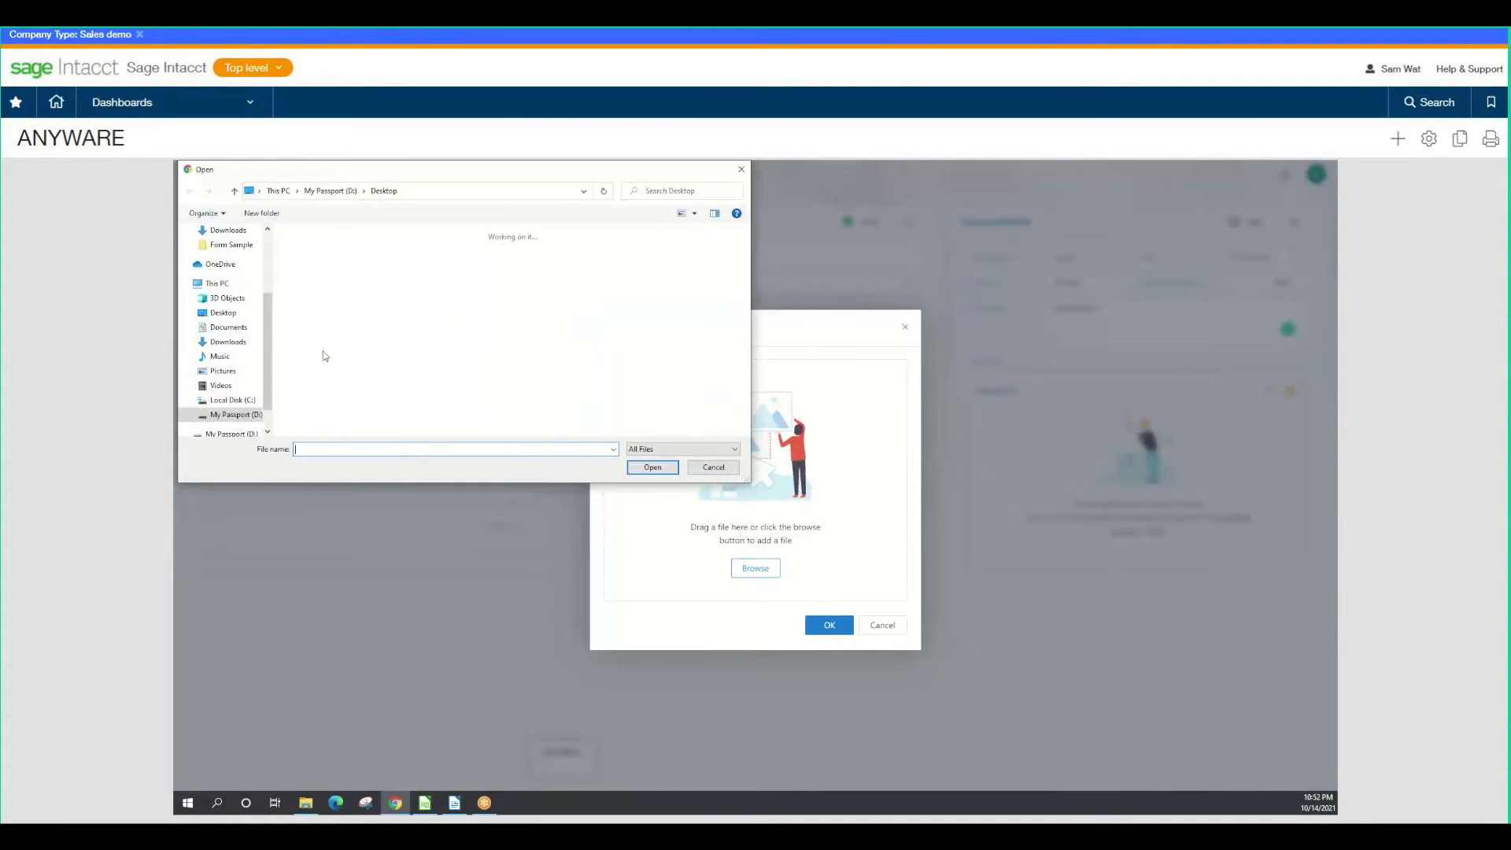
scroll(266, 293, up, 3)
click(228, 268)
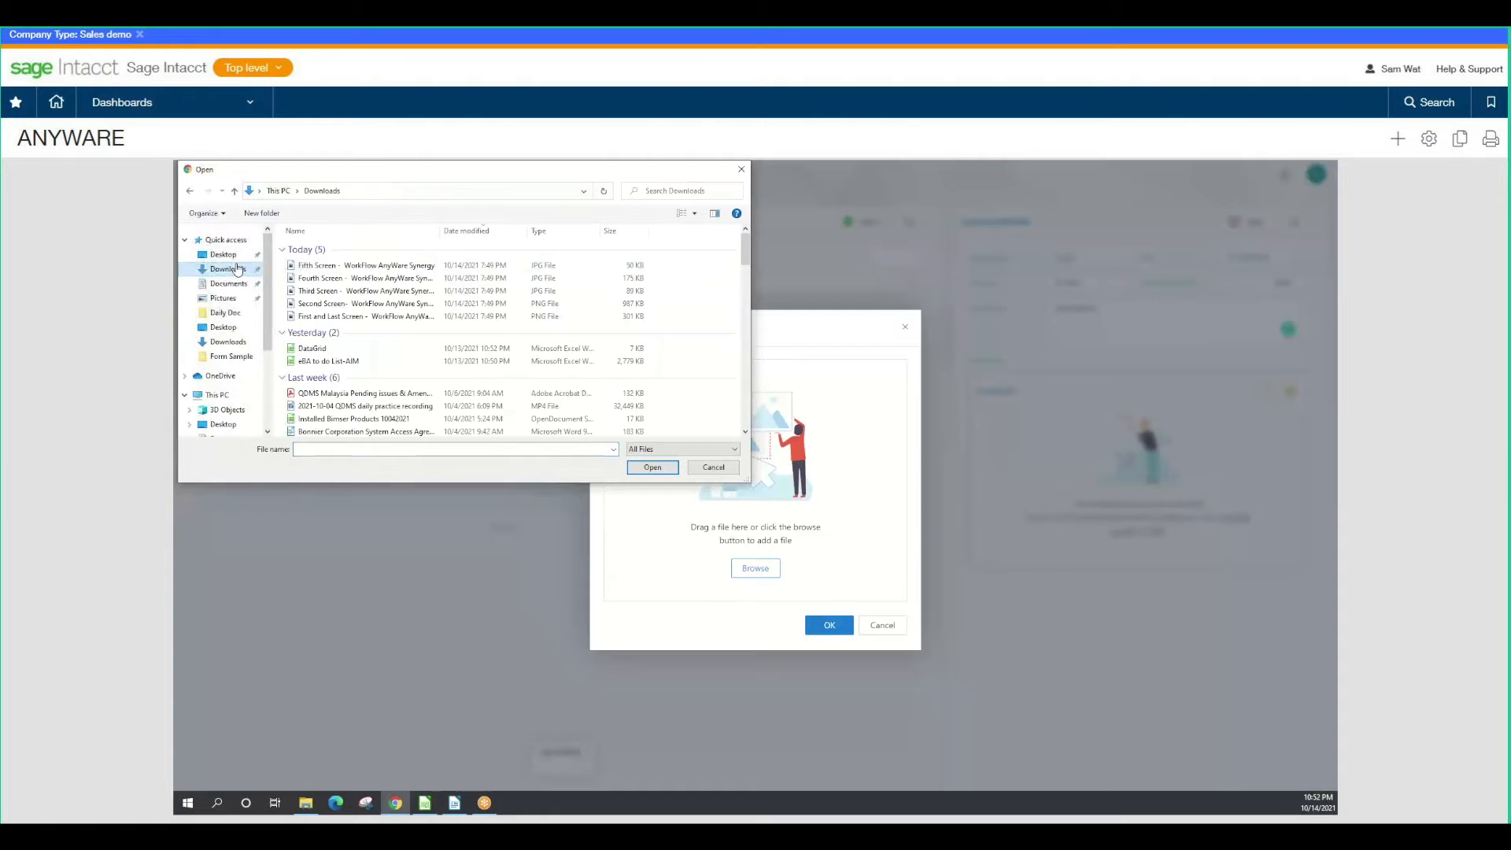
scroll(354, 346, down, 8)
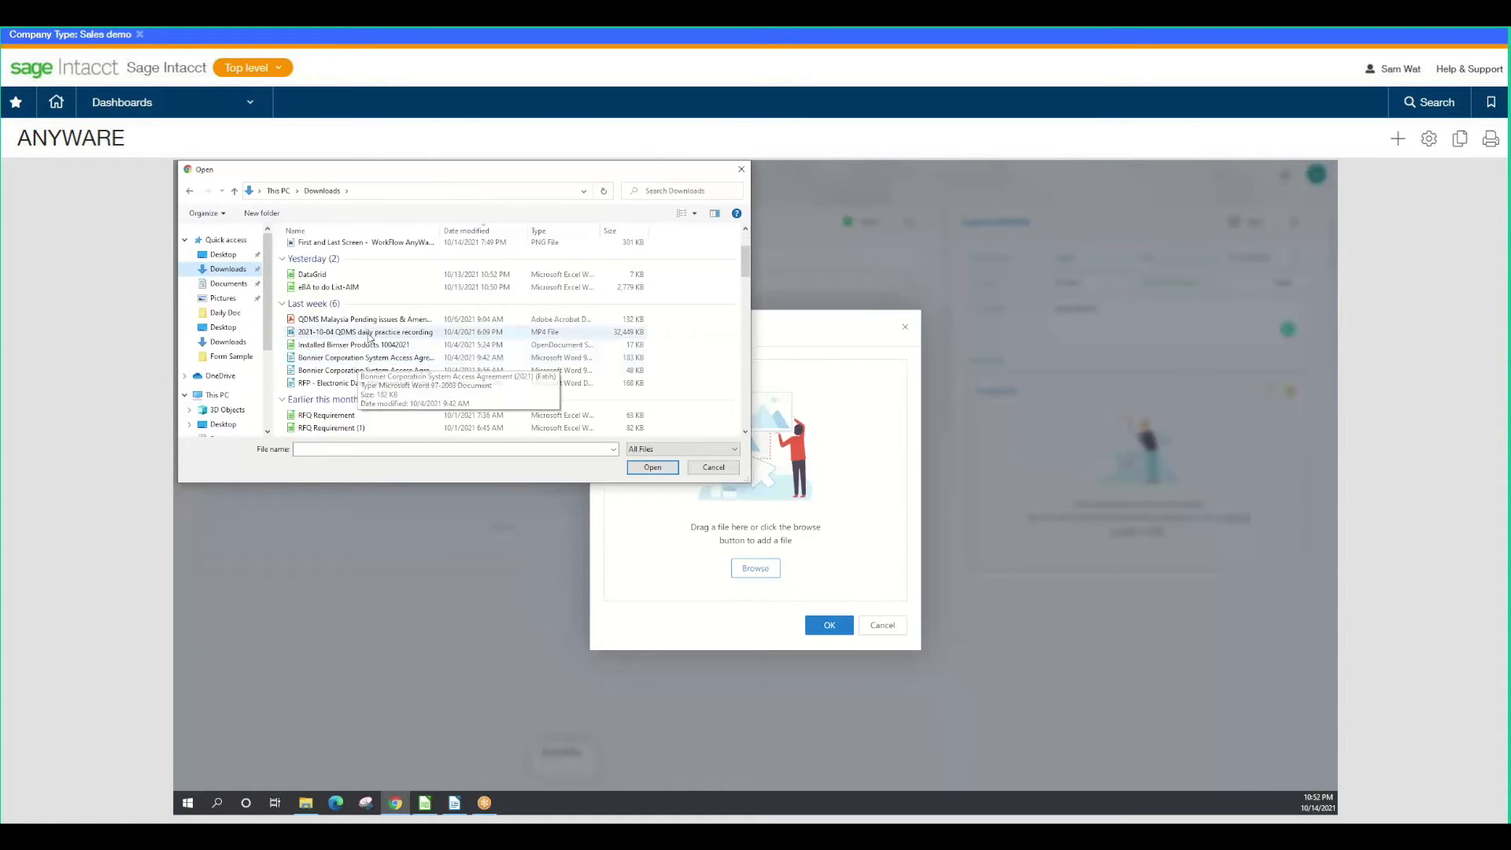
click(326, 429)
click(659, 469)
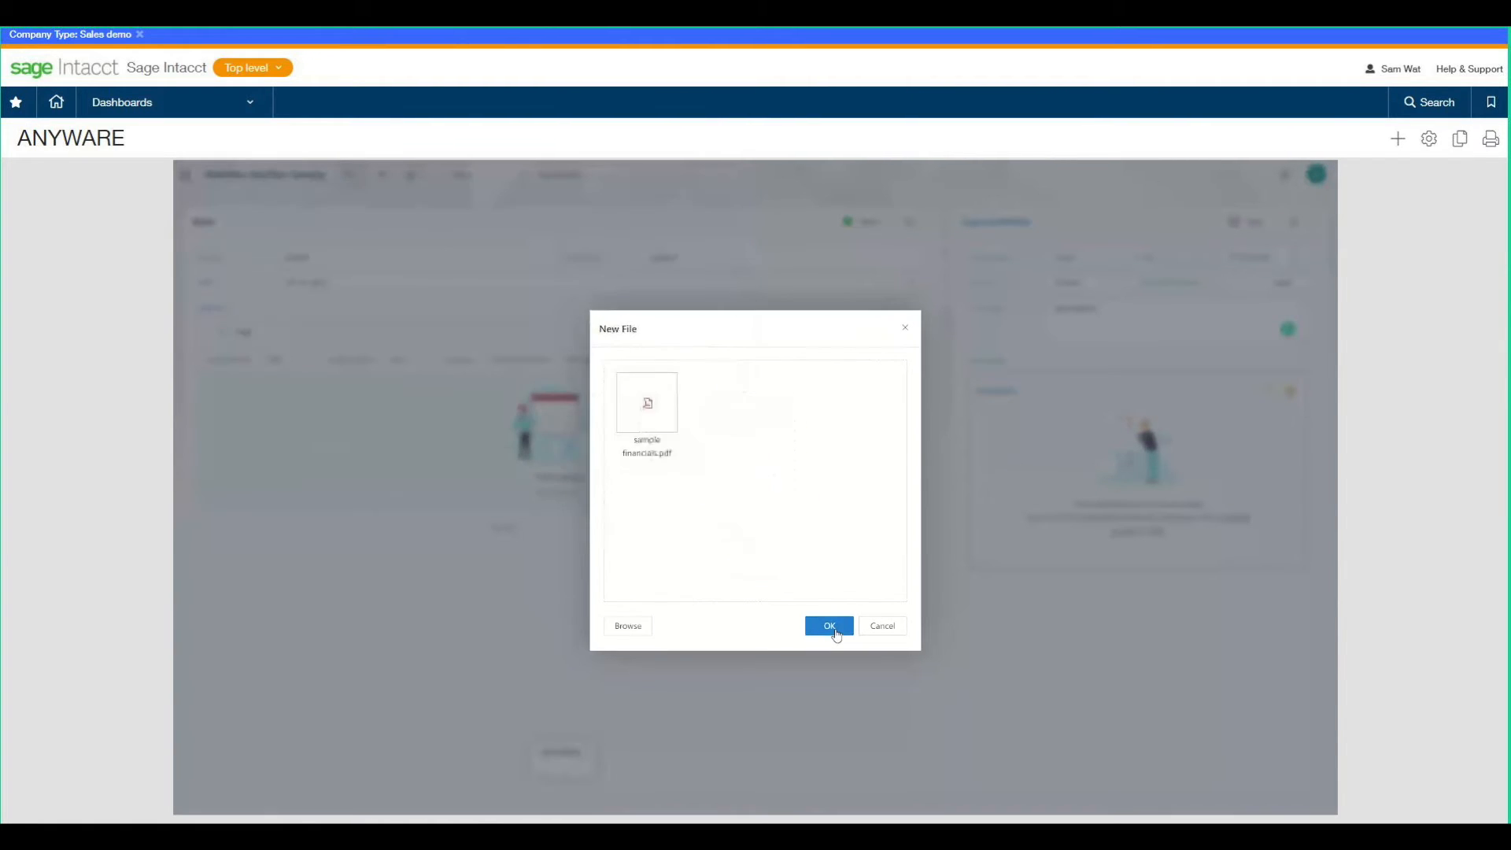
click(831, 627)
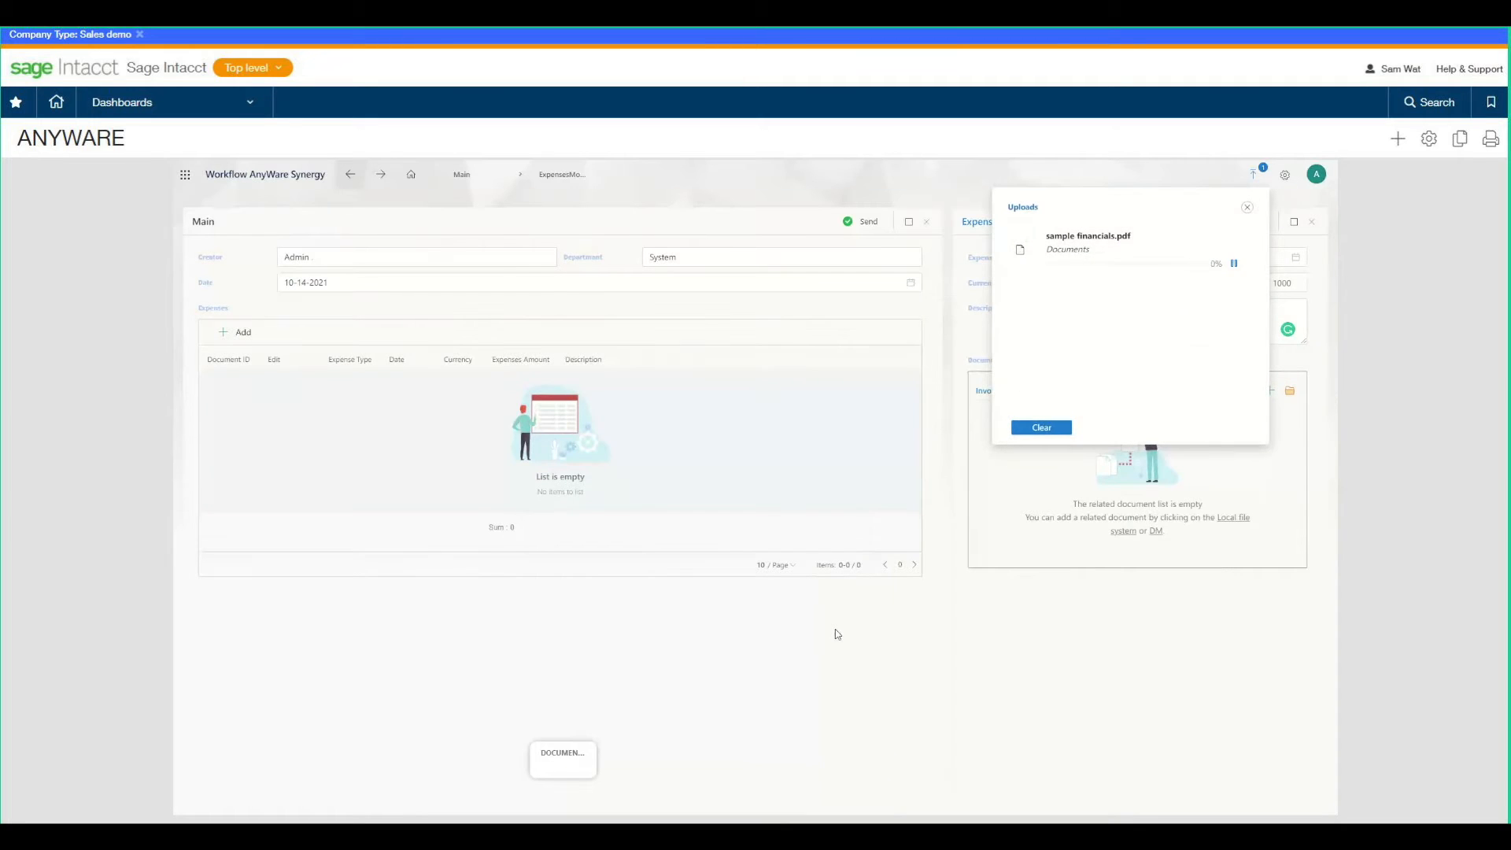
click(1247, 207)
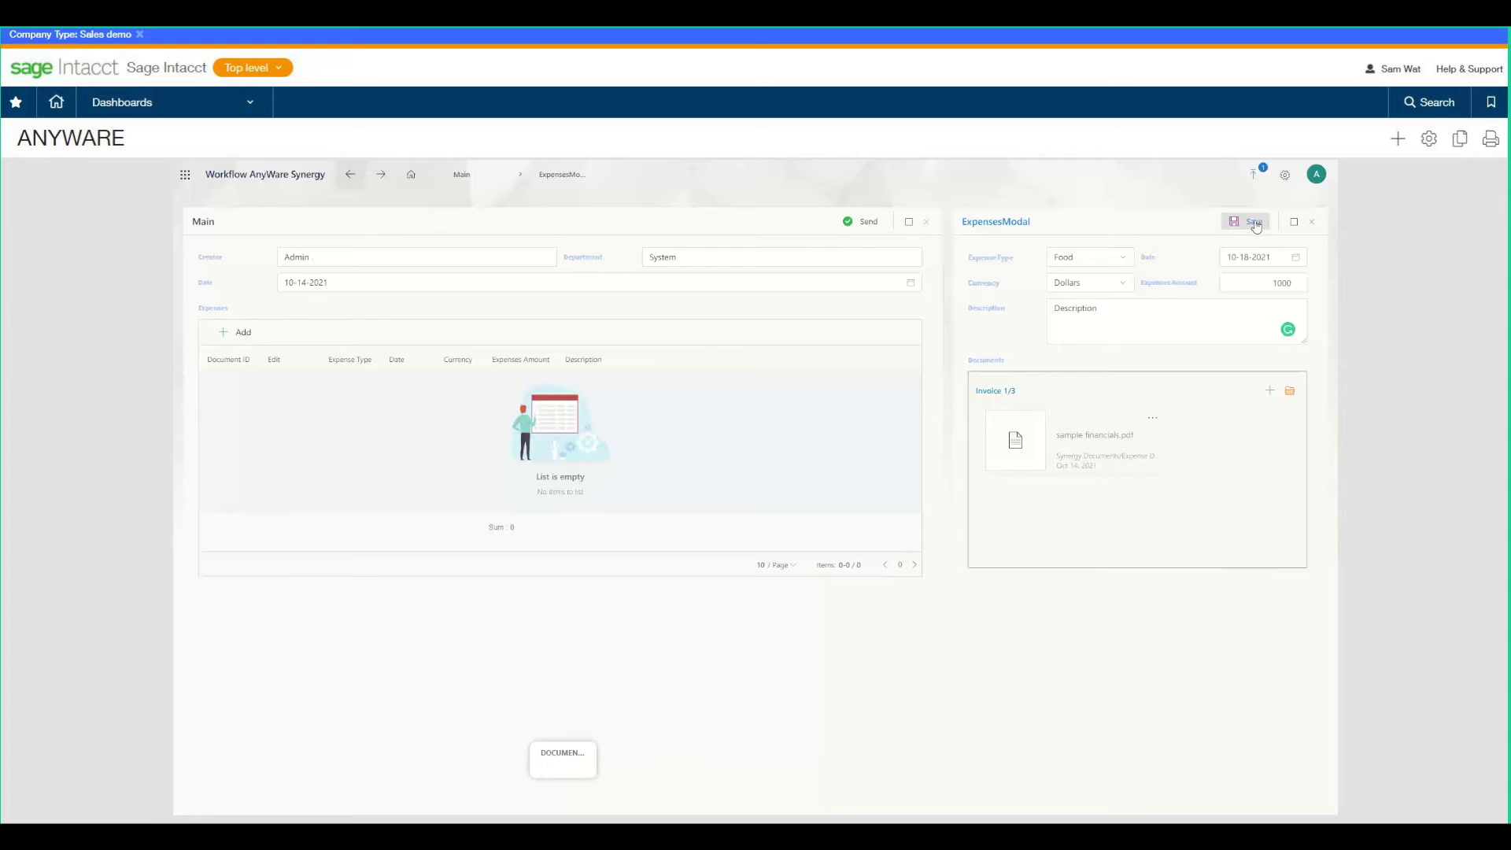
click(1253, 222)
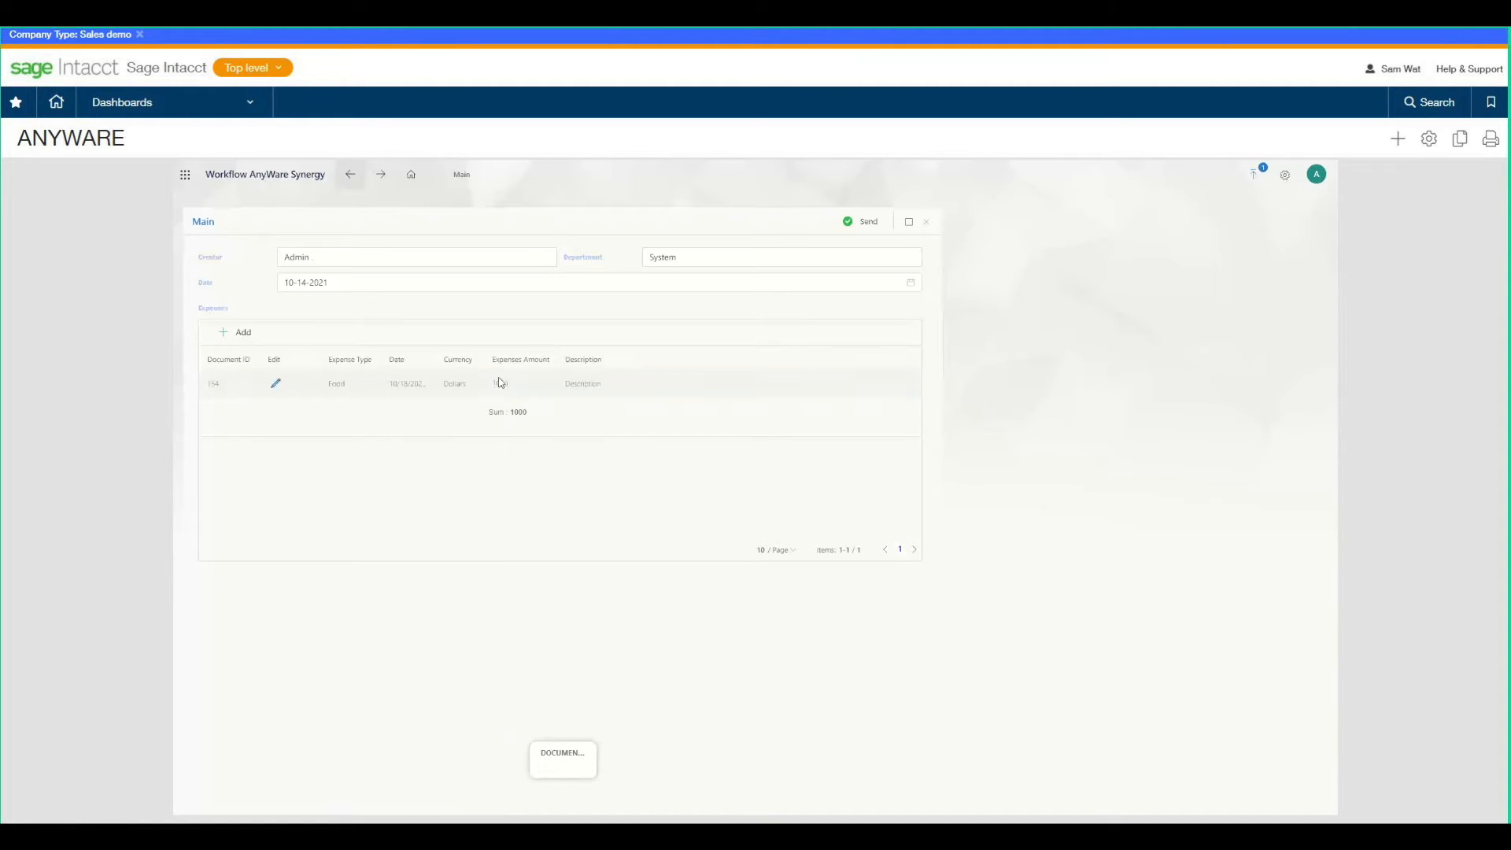
Step: Send the expense form for approval and open its flow history
drag(511, 359, 528, 360)
drag(511, 413, 551, 418)
click(550, 418)
click(862, 225)
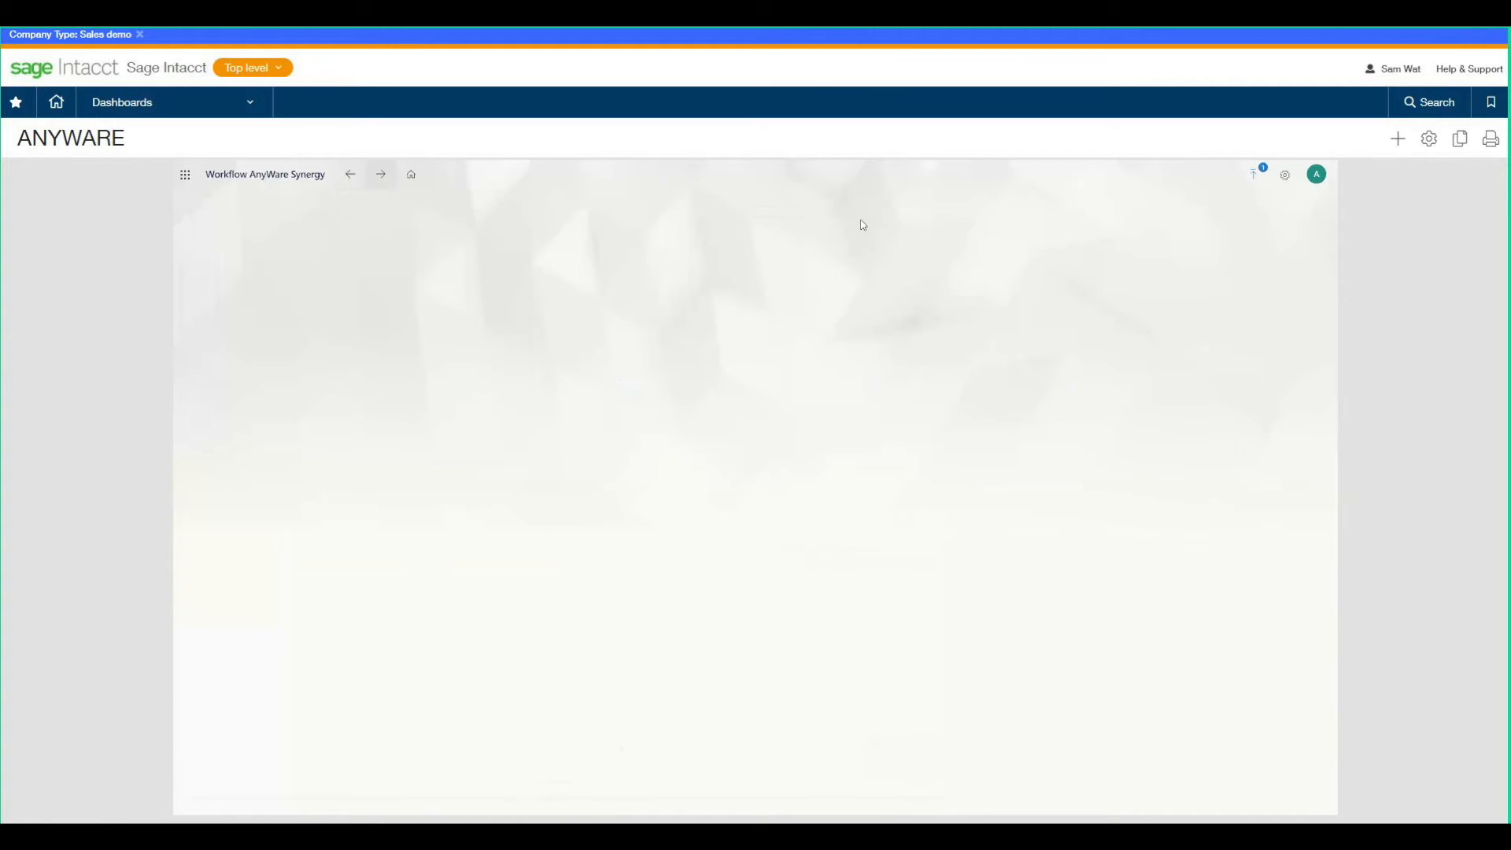
click(416, 476)
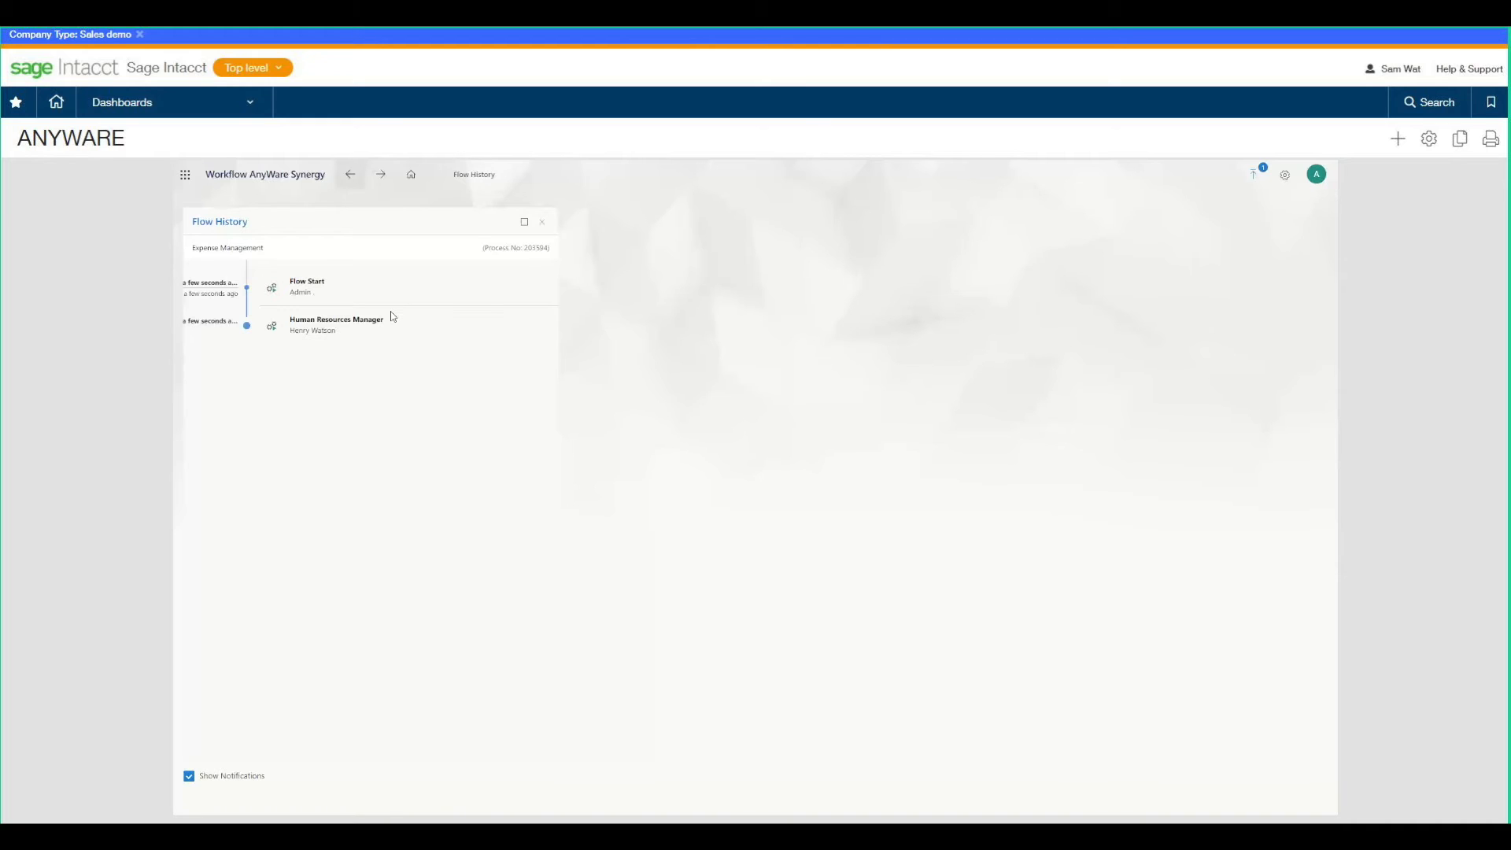
Step: Log in as the Human Resources Manager by looking up that person's account
click(1316, 174)
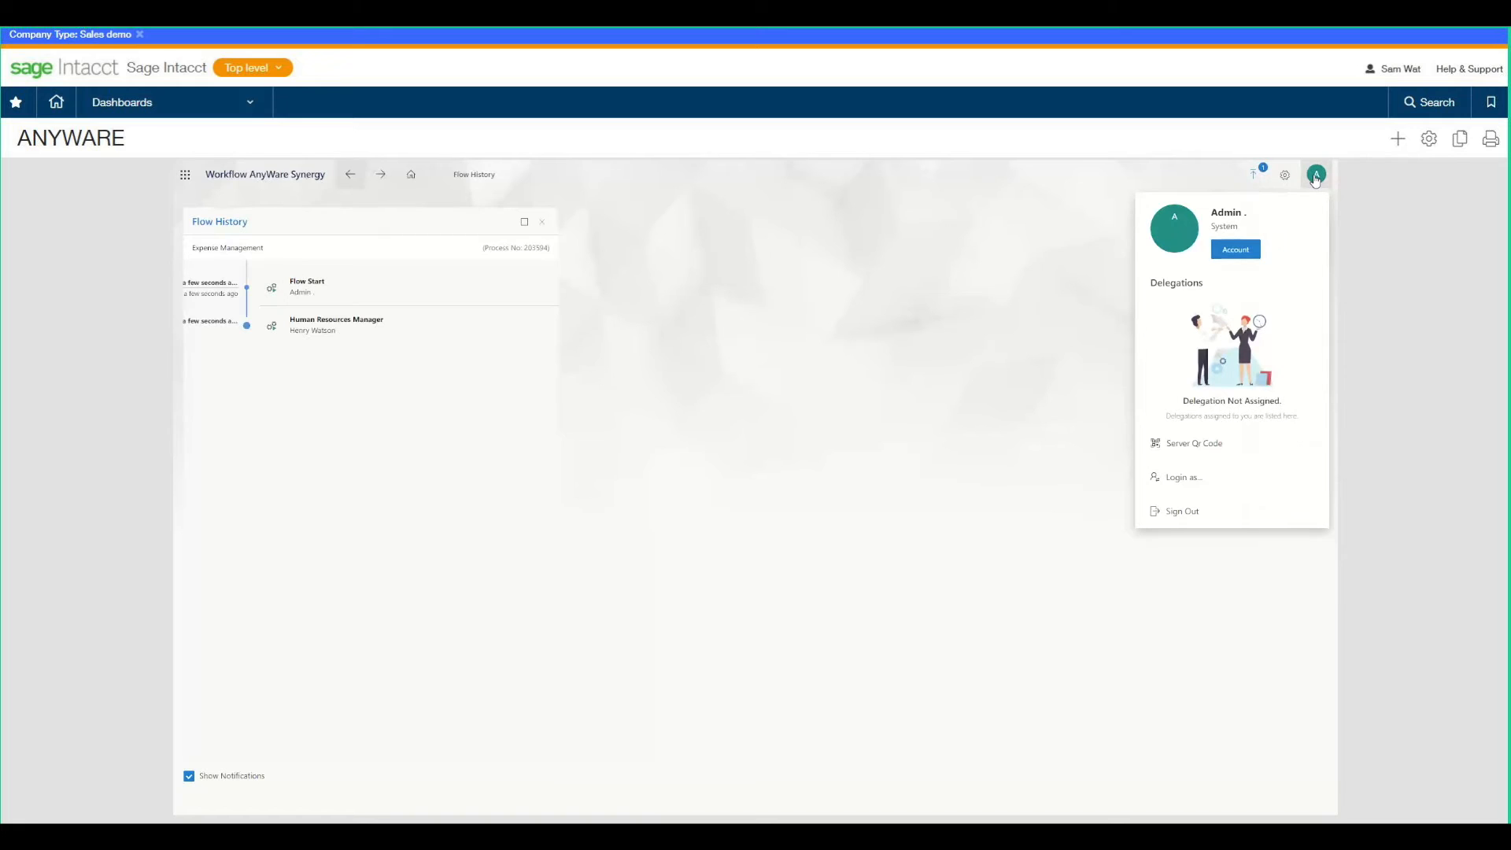
click(1199, 485)
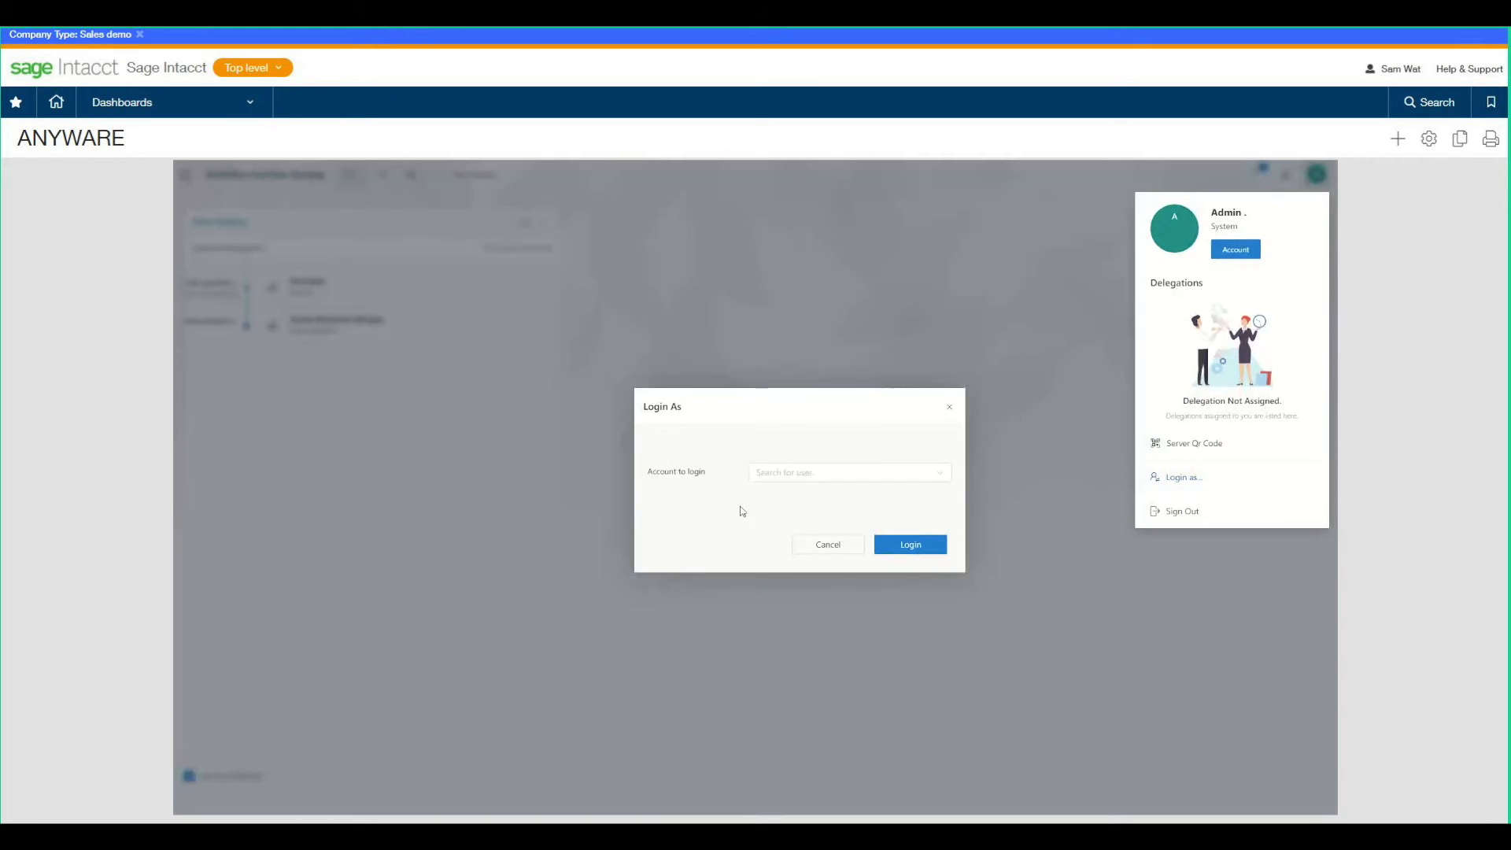
click(797, 476)
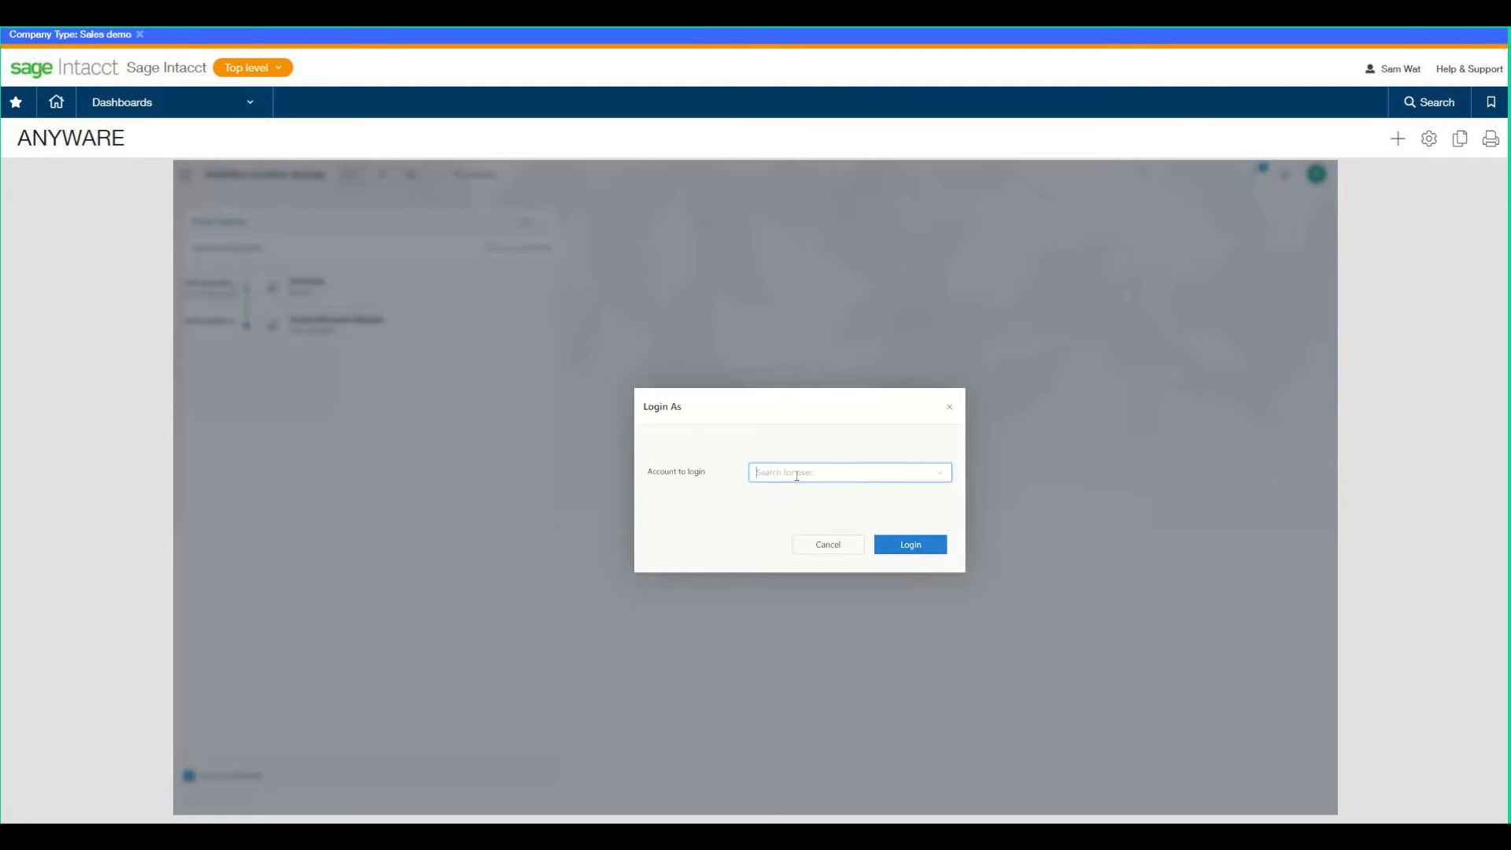
text(Holly)
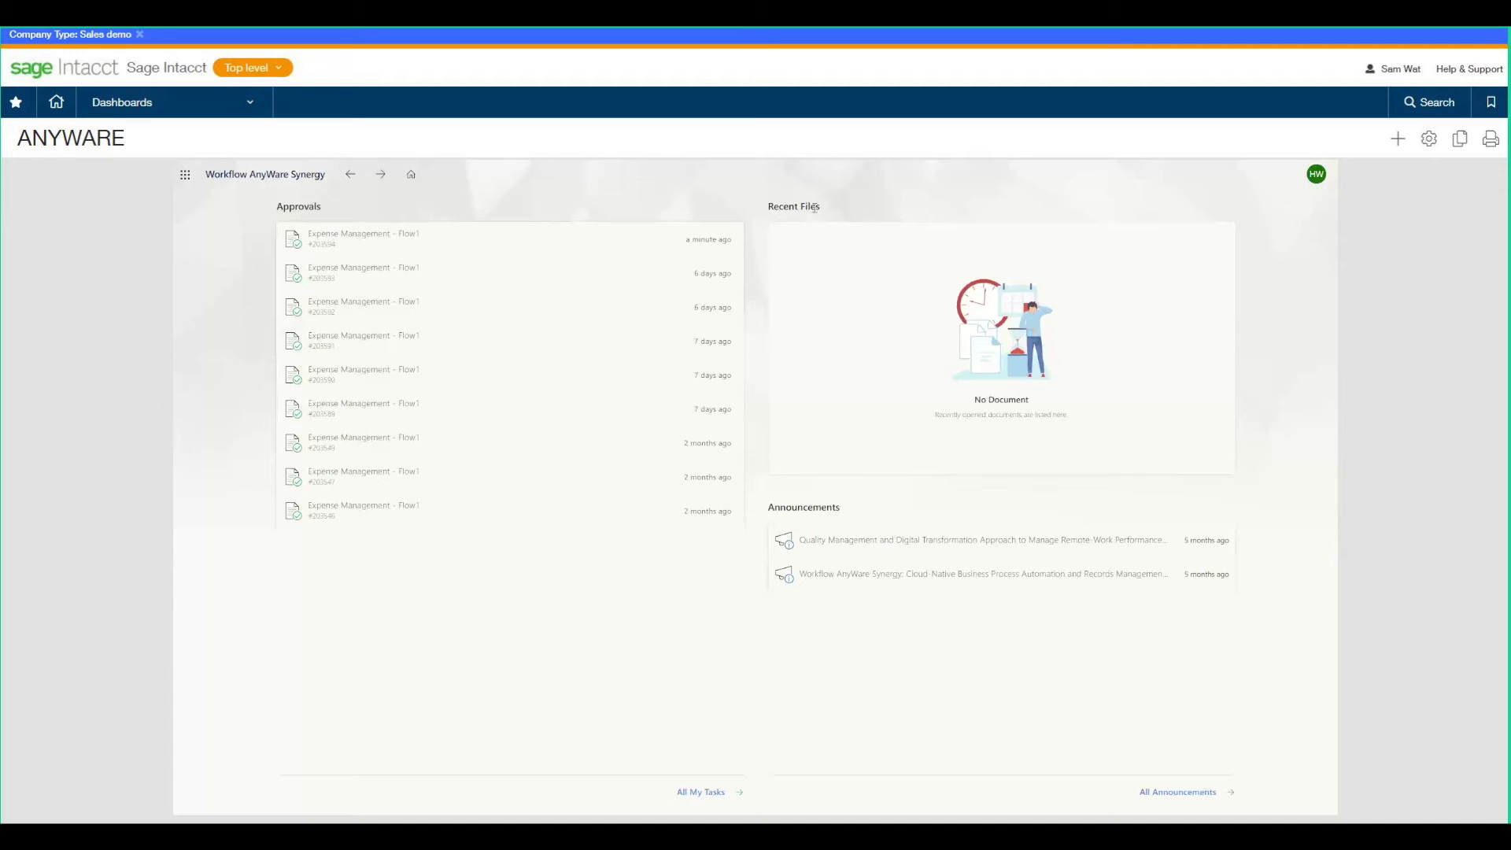
Step: Open the newest Expense Management approval, check its flow properties and flow history, and approve it
click(359, 242)
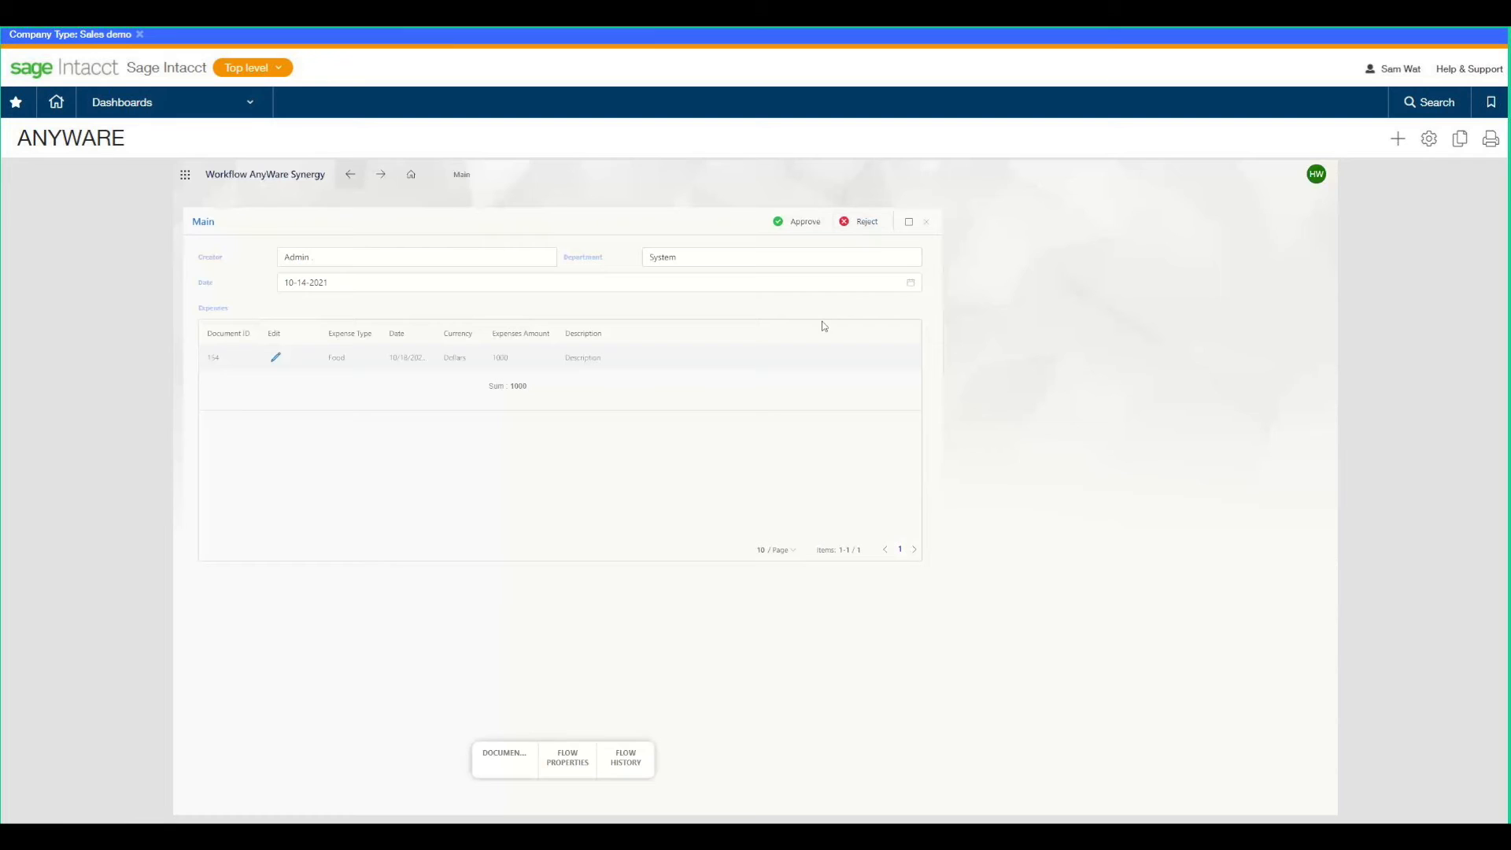
click(551, 762)
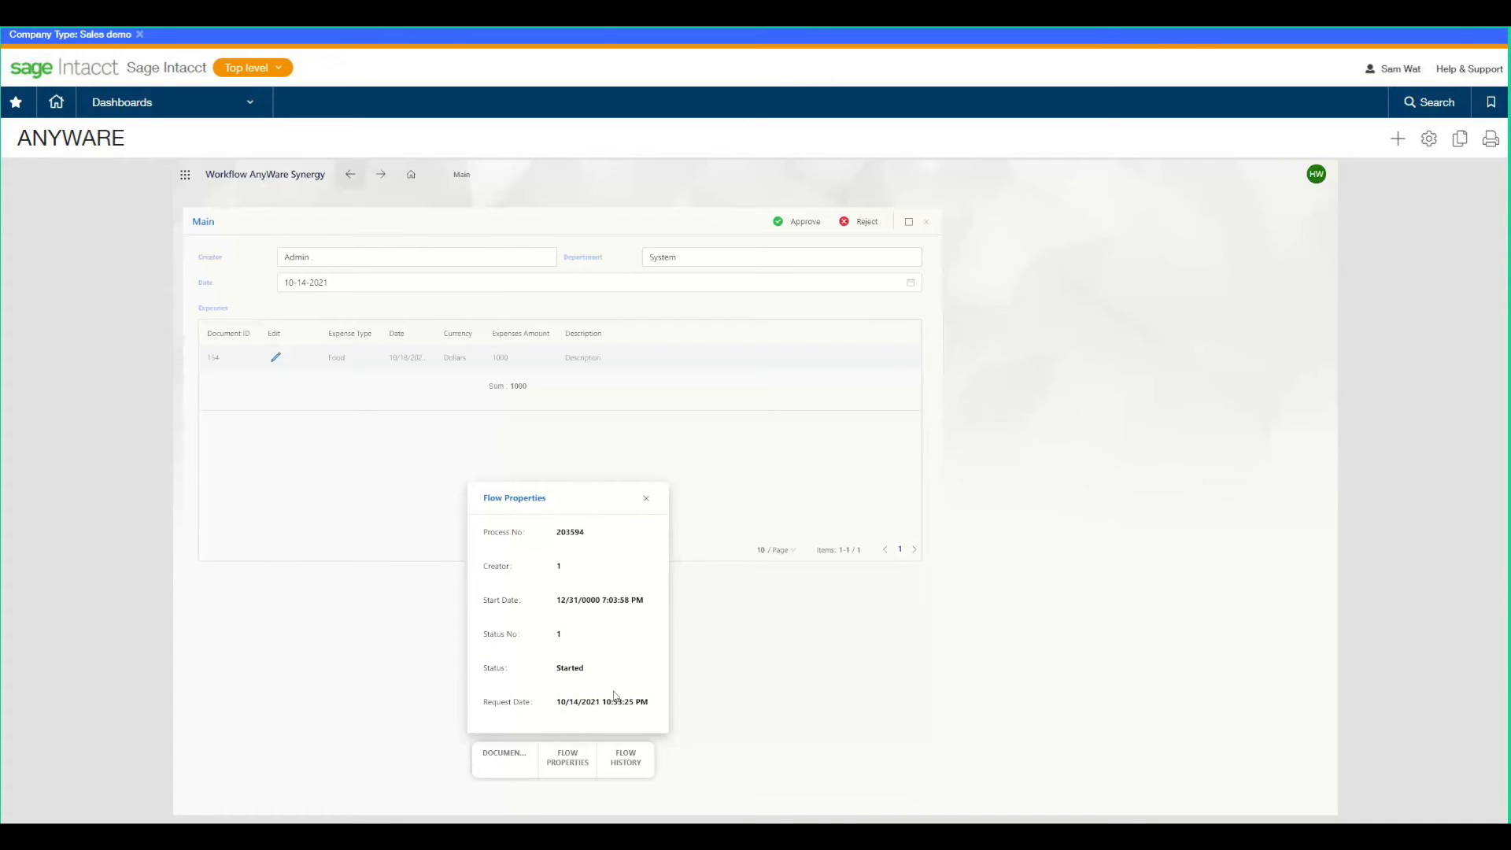
click(618, 765)
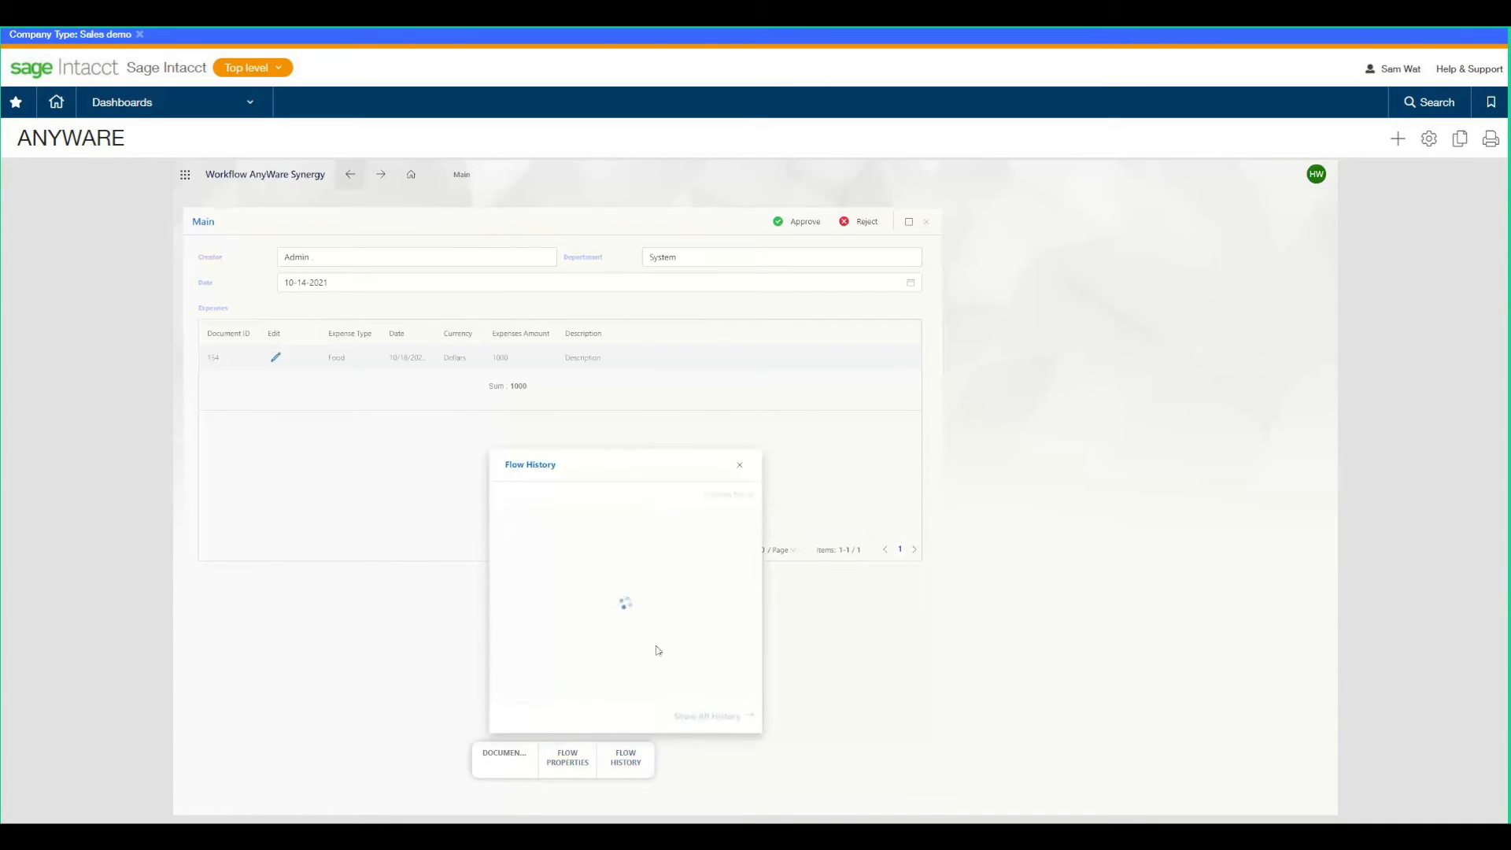
click(730, 717)
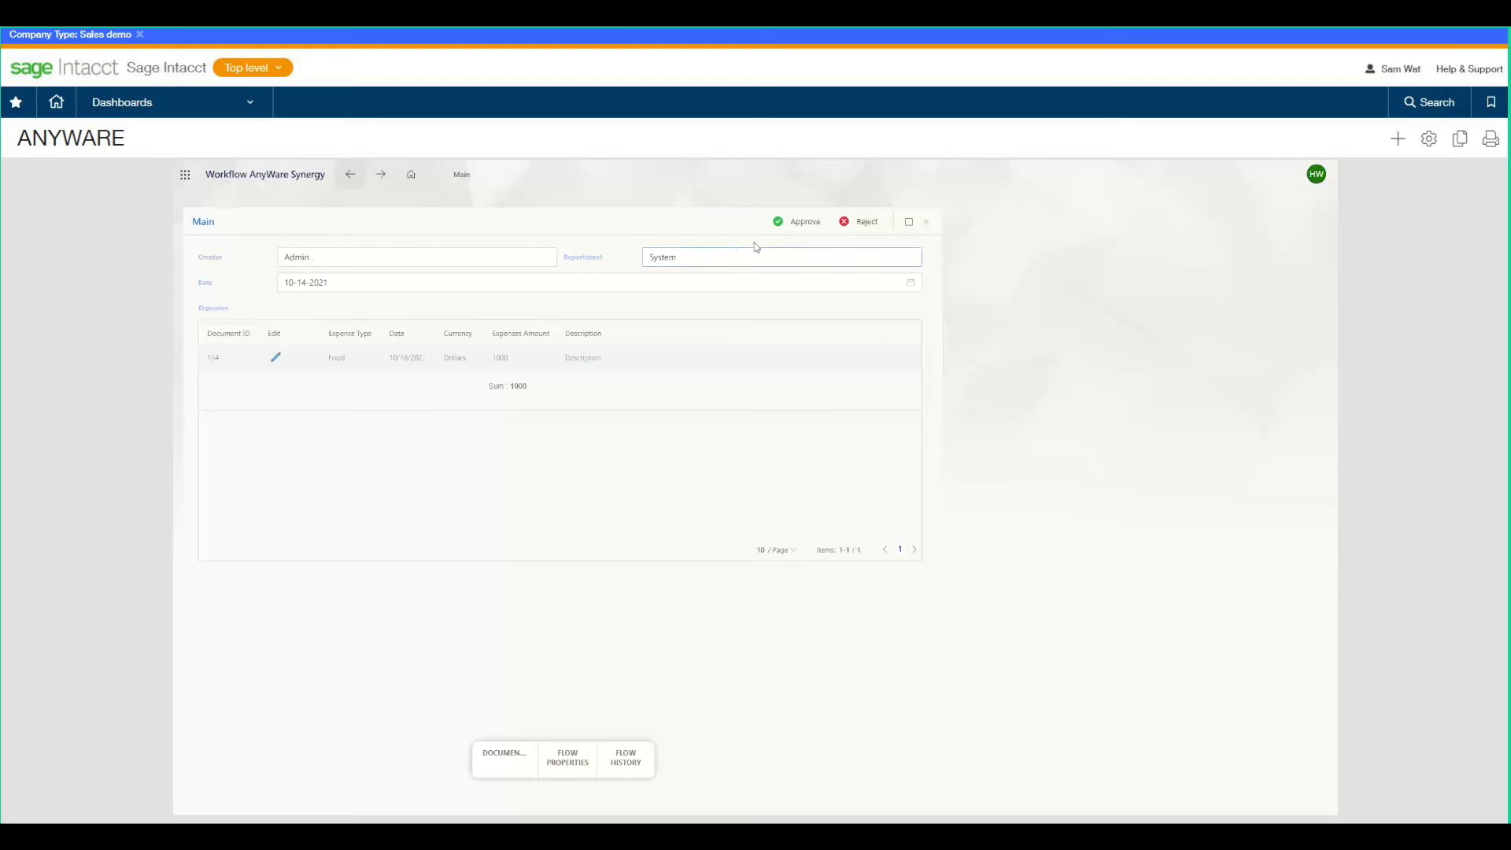
click(795, 223)
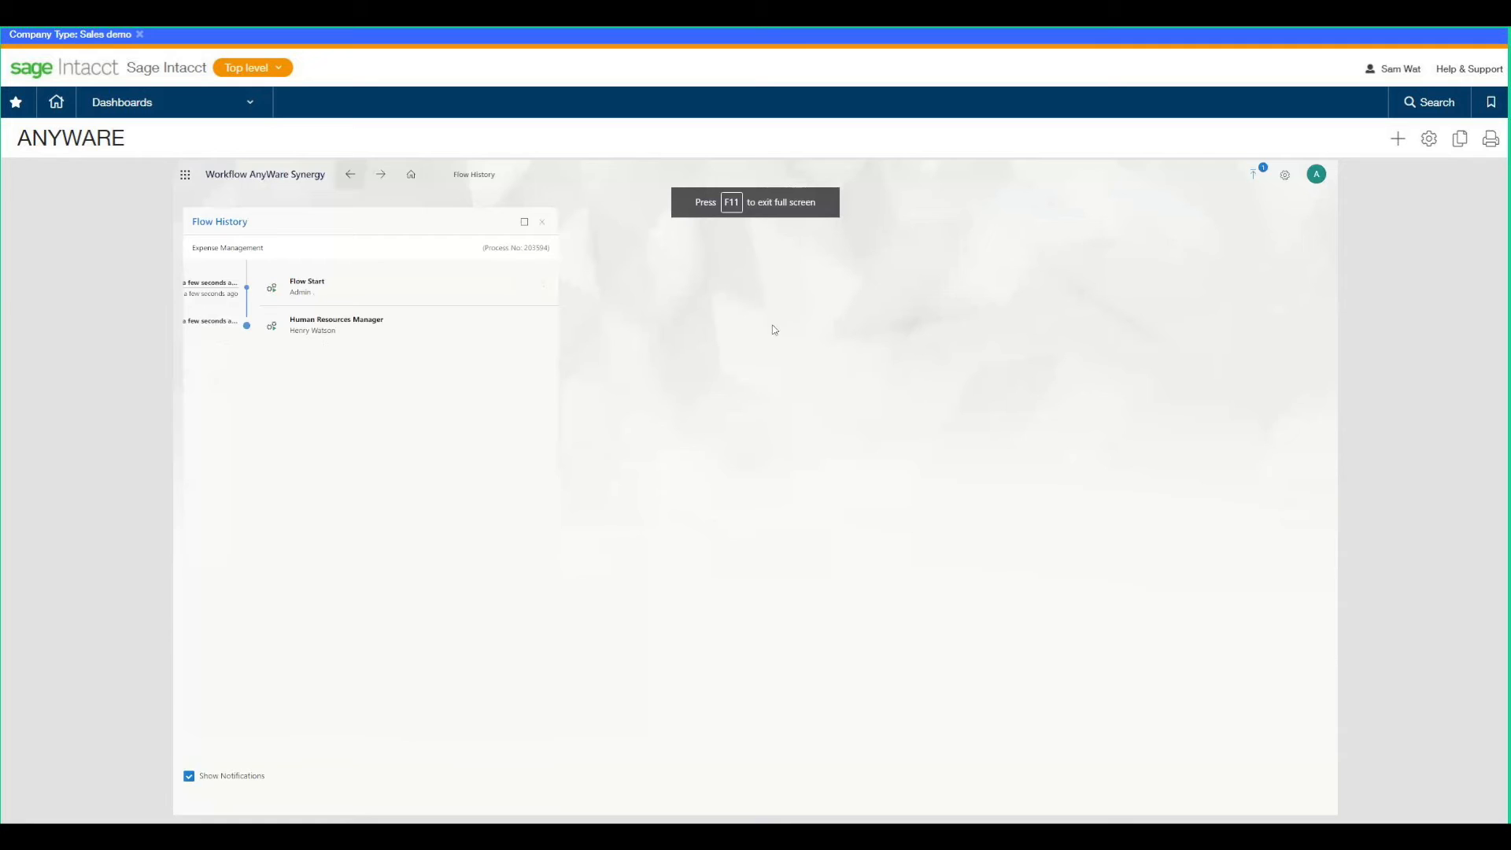
Step: From the Admin session, open the Expense Management report and show the form of the third listed expense
click(185, 174)
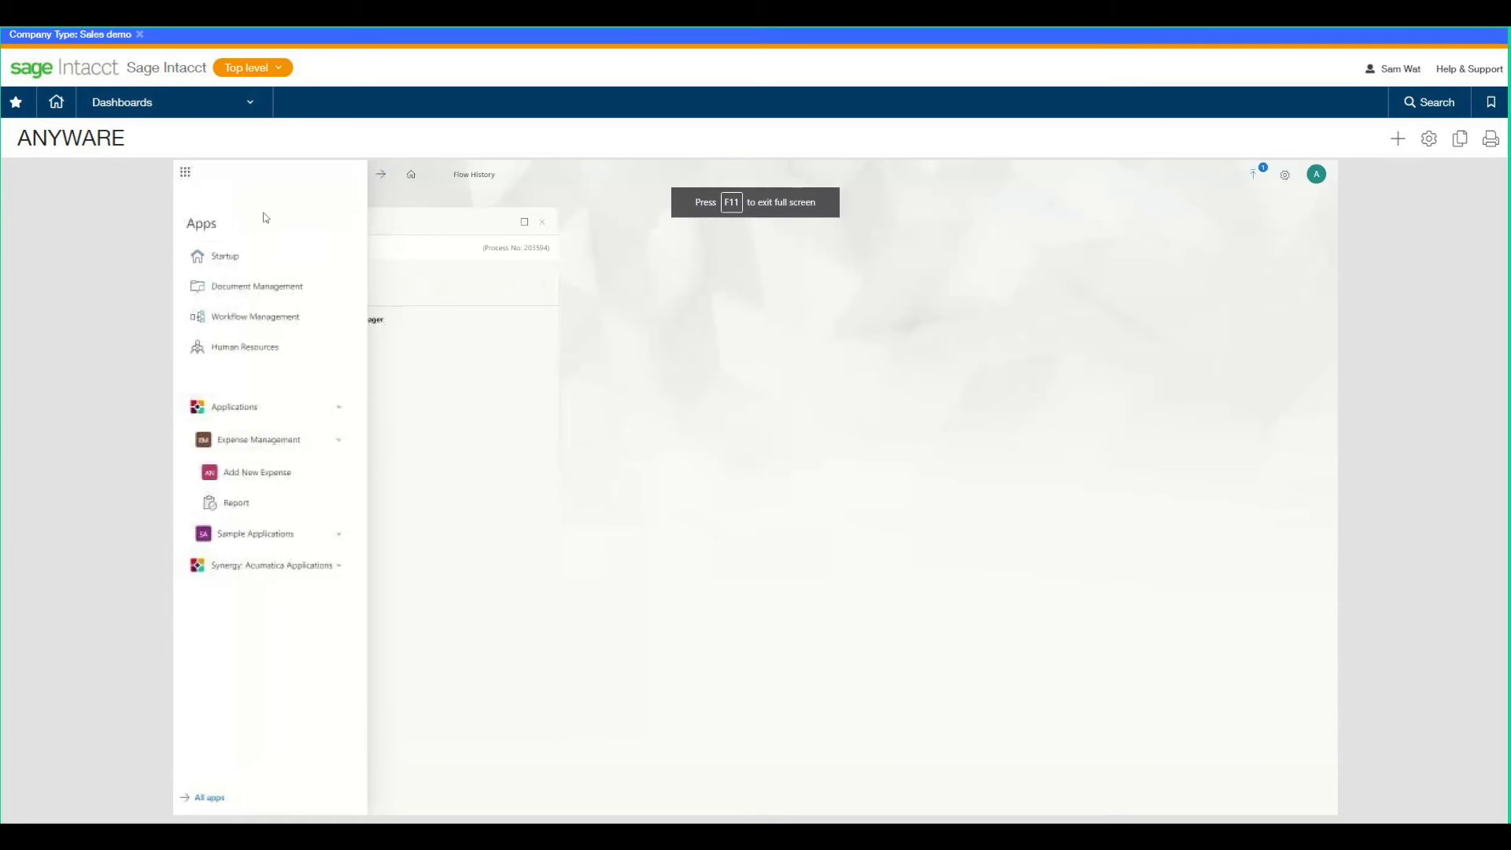
click(298, 510)
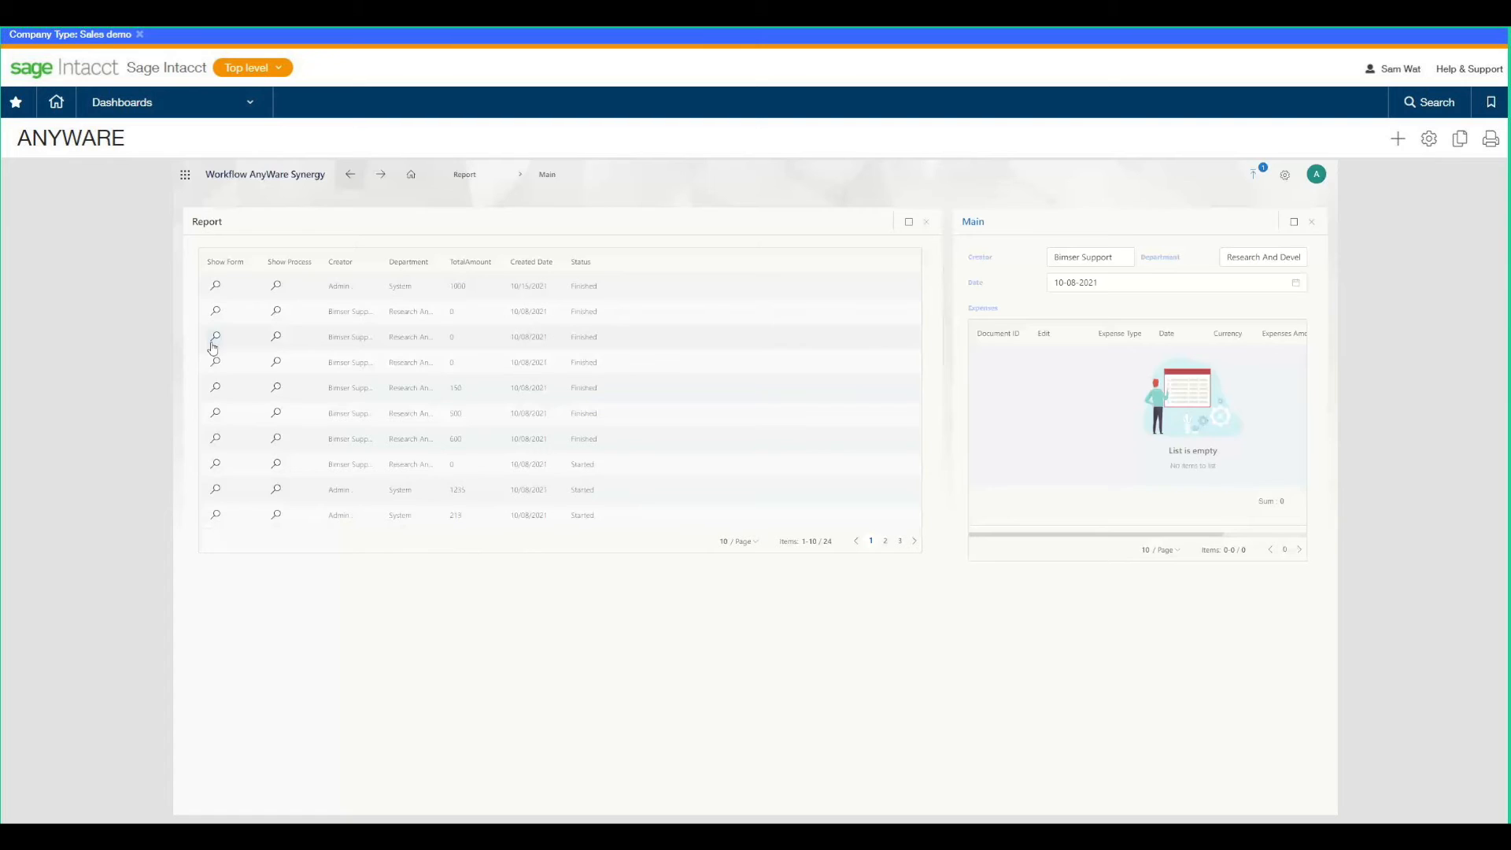
click(212, 344)
Step: Open Document Management from the apps list and show all of its repositories
click(185, 174)
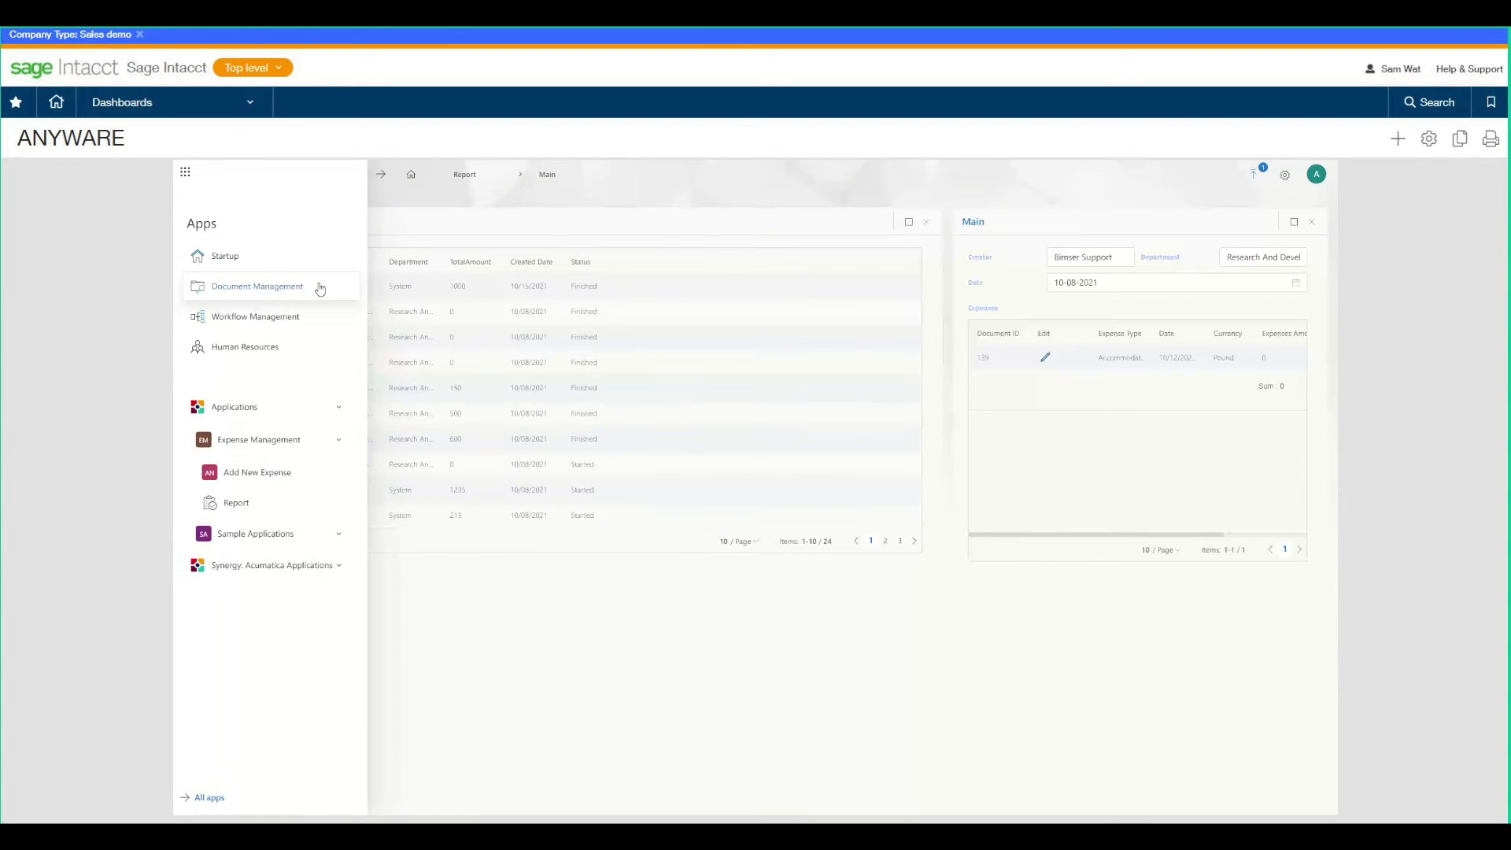
click(320, 288)
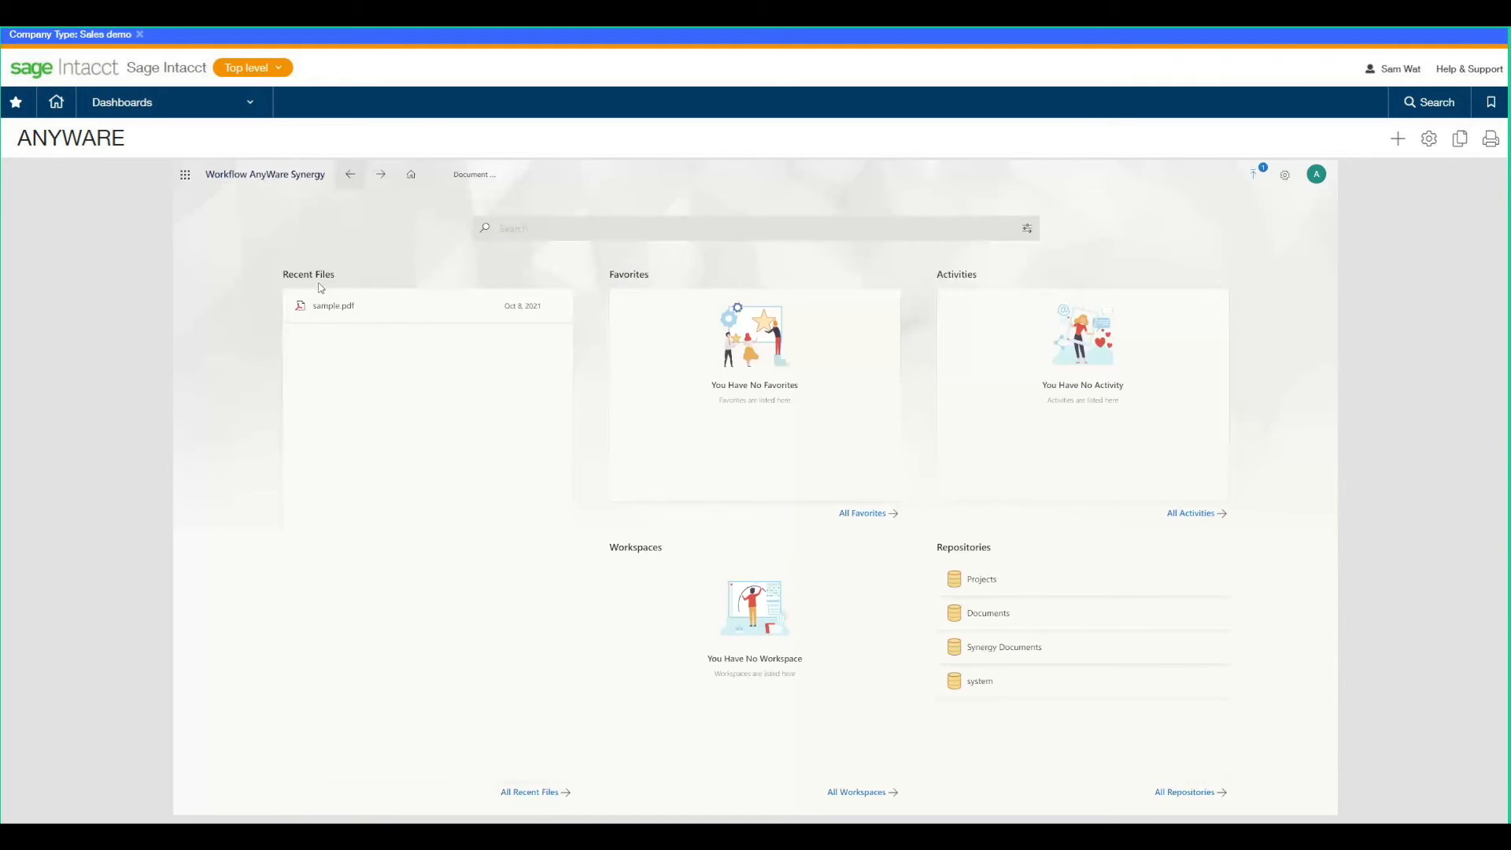
click(410, 311)
click(1185, 793)
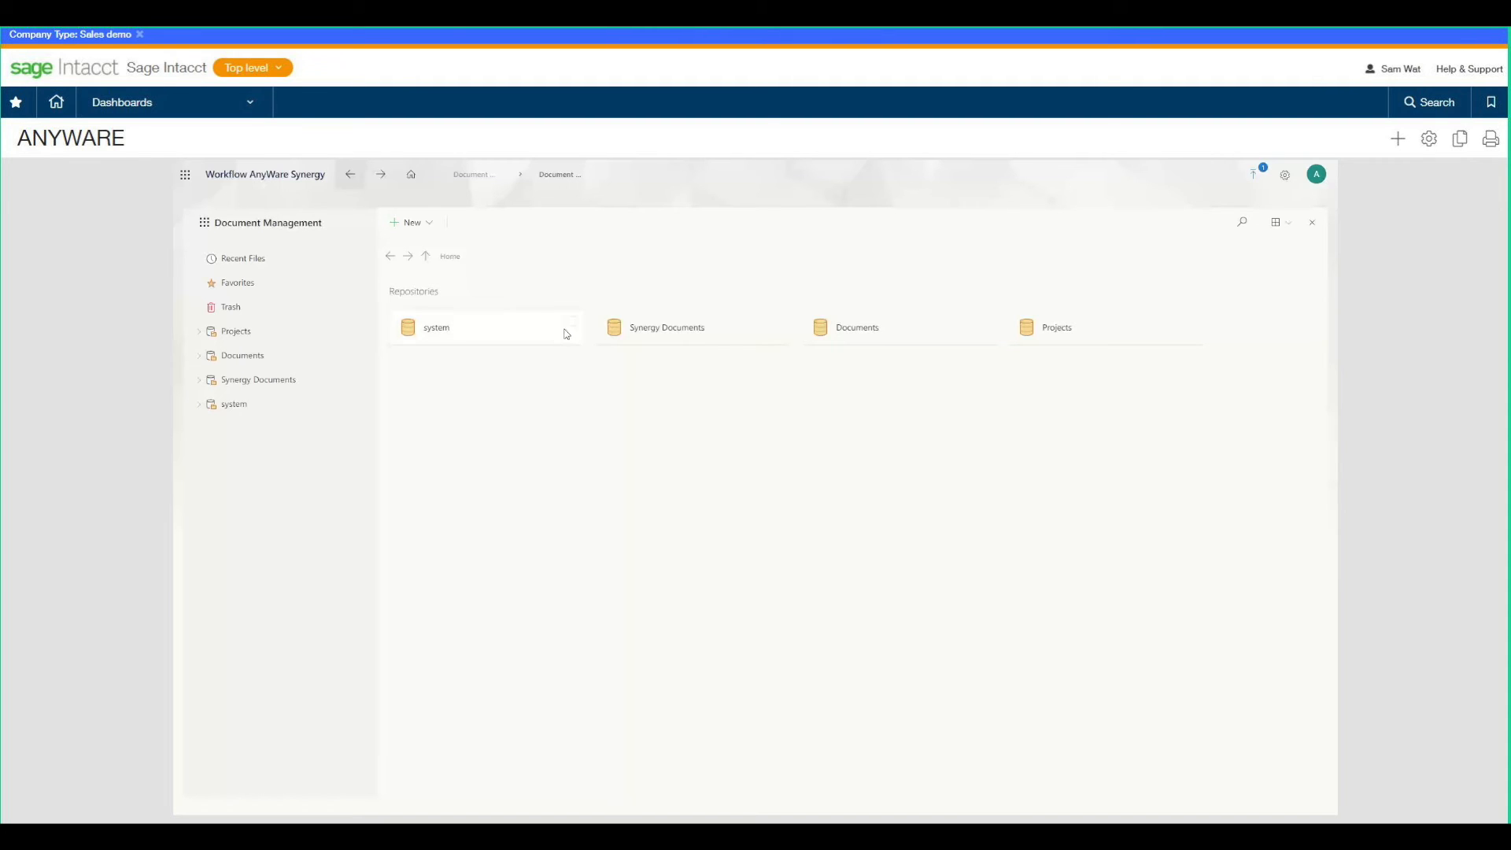
Step: Look into the system repository, then go to the Test Files folder in the Documents repository
click(443, 329)
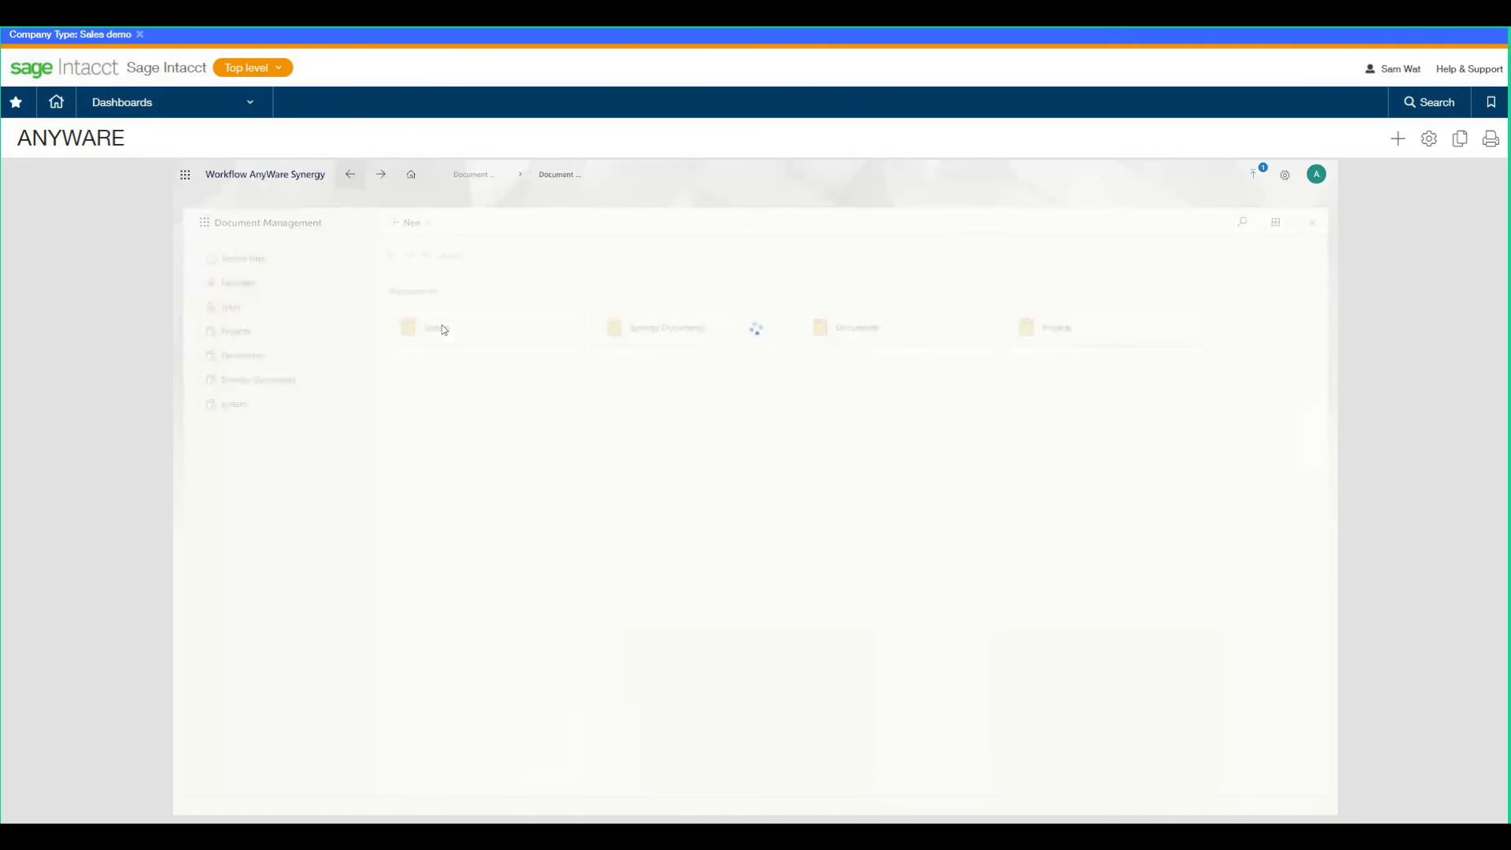
click(390, 256)
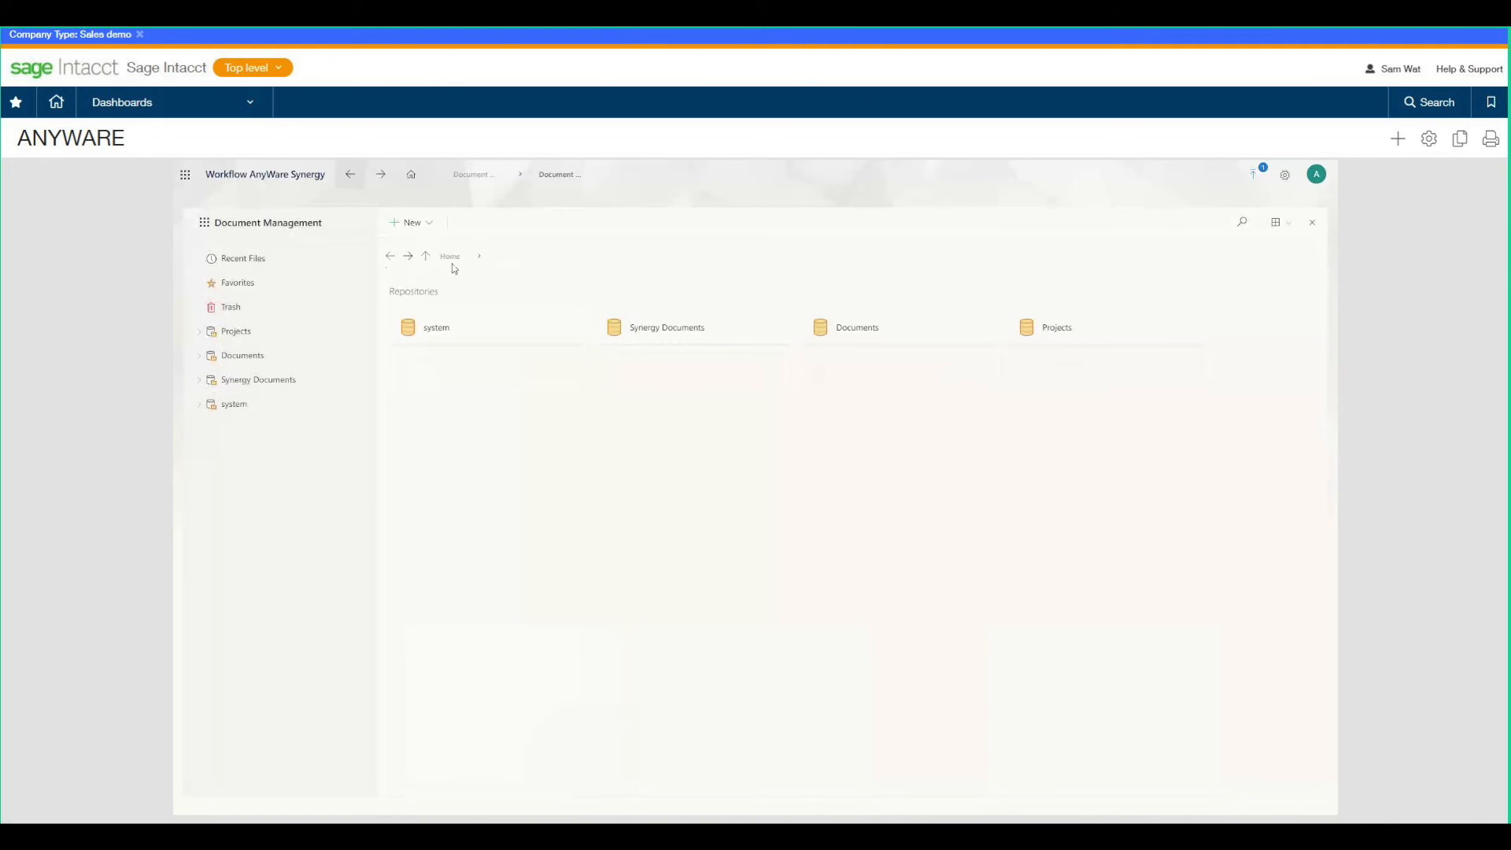
click(872, 330)
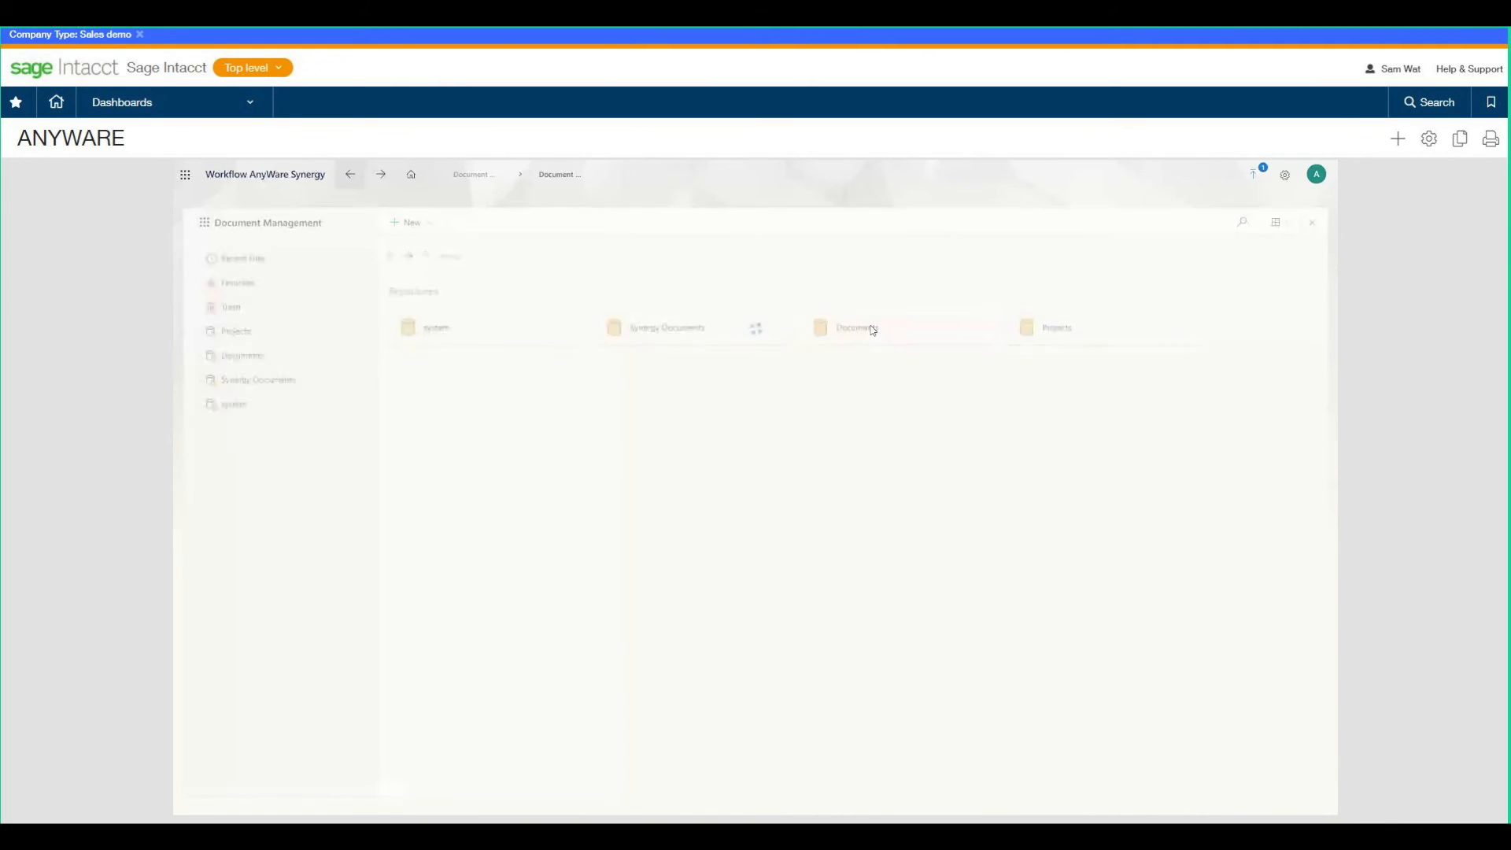
click(437, 328)
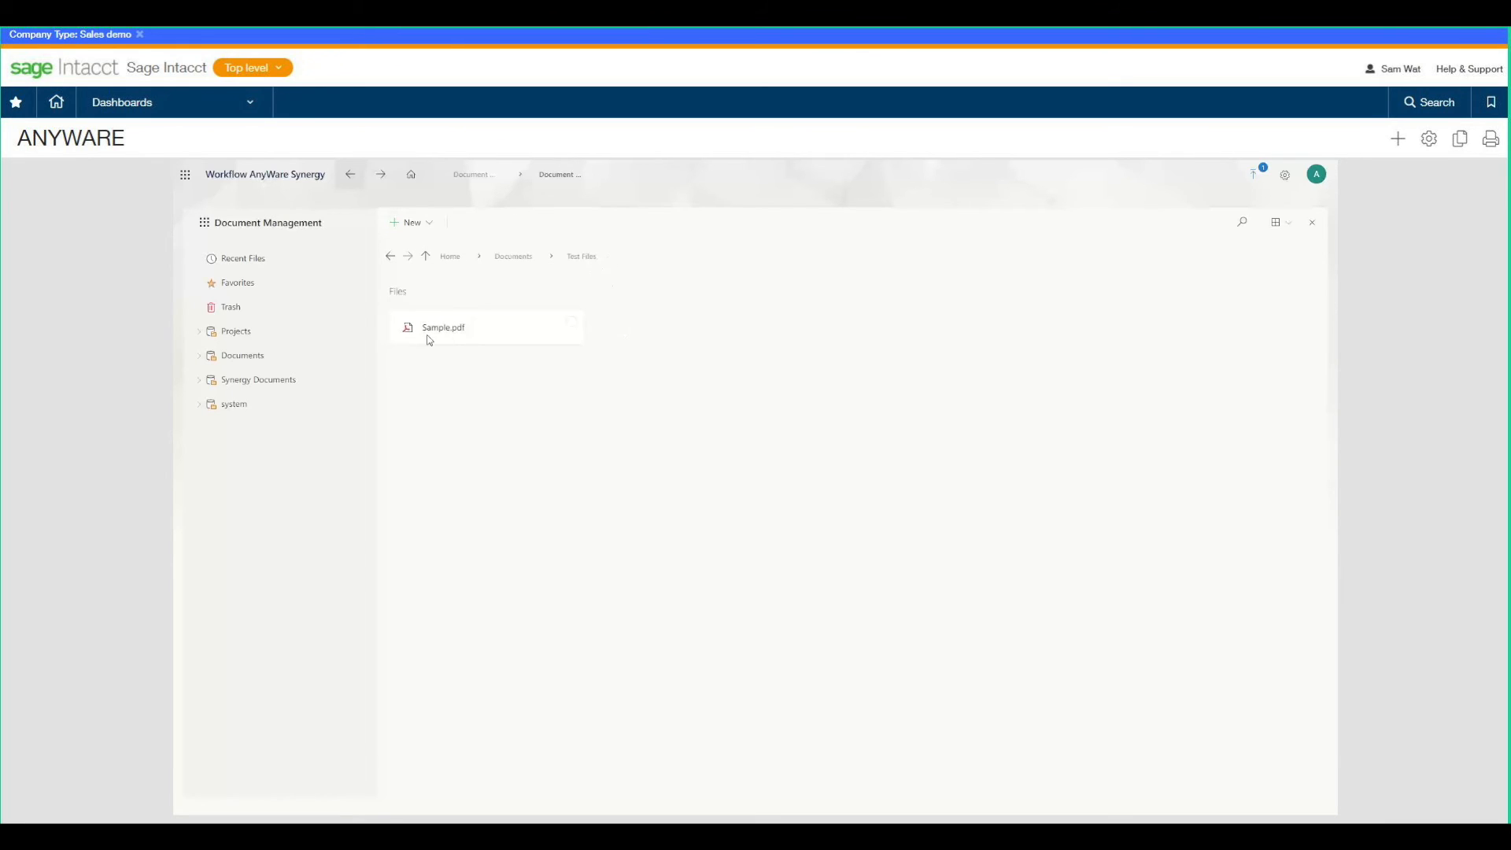
Step: Select Sample.pdf in the Test Files folder and show the operations available for it
click(573, 327)
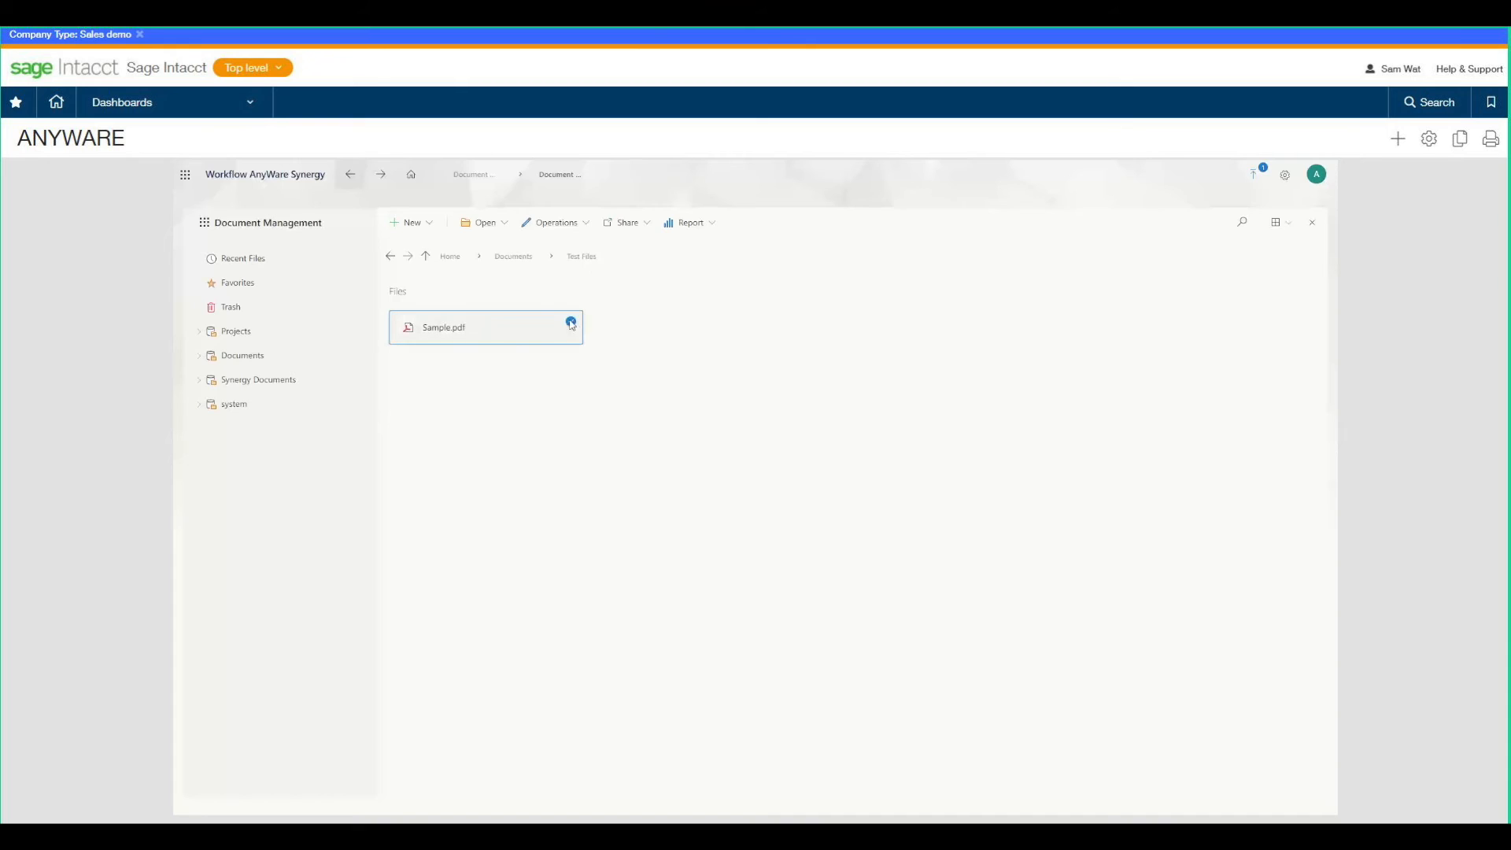
click(587, 224)
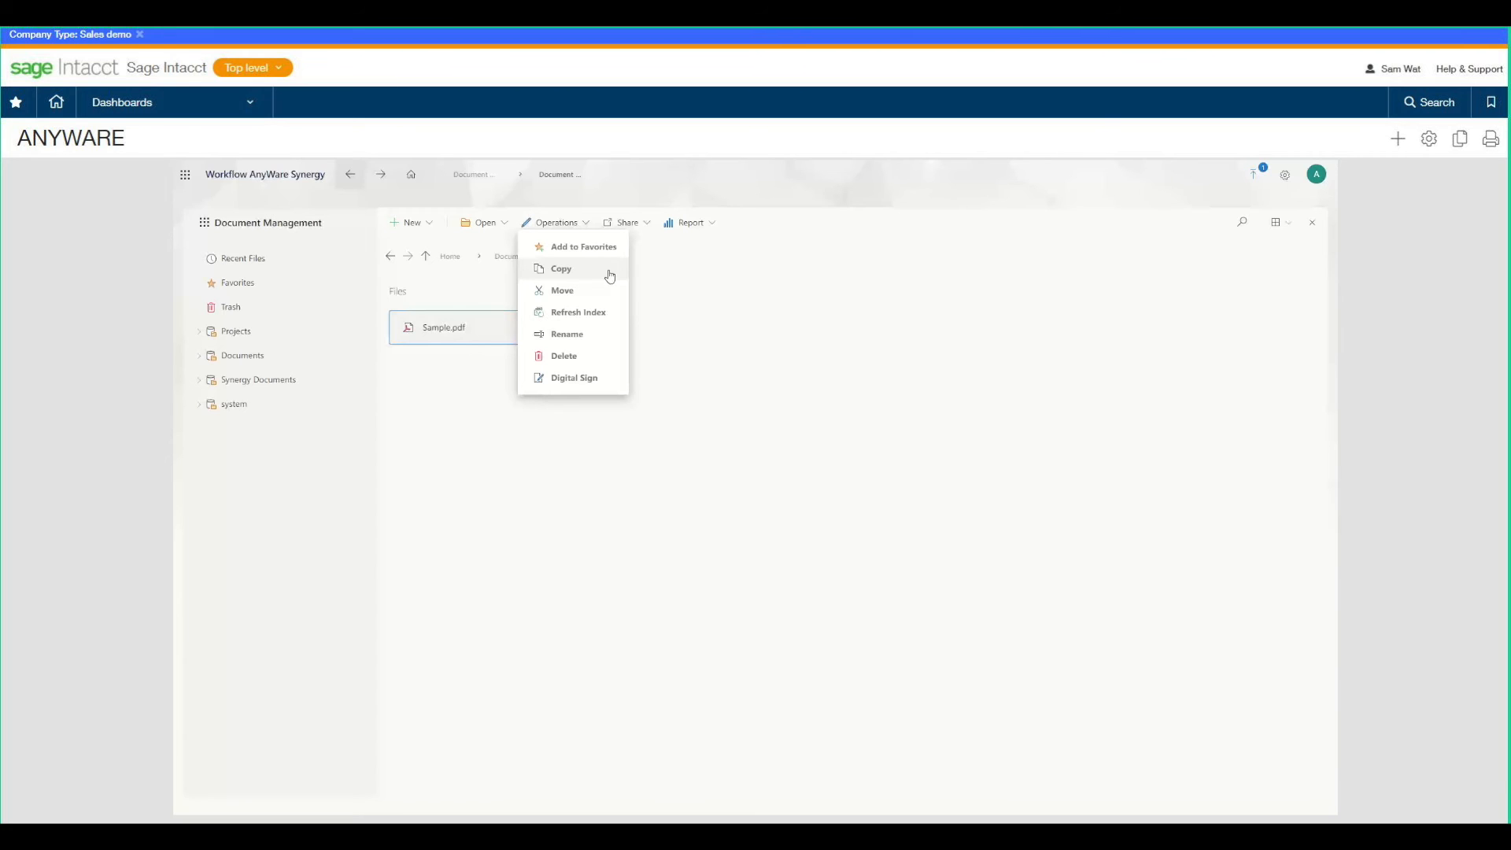
click(771, 340)
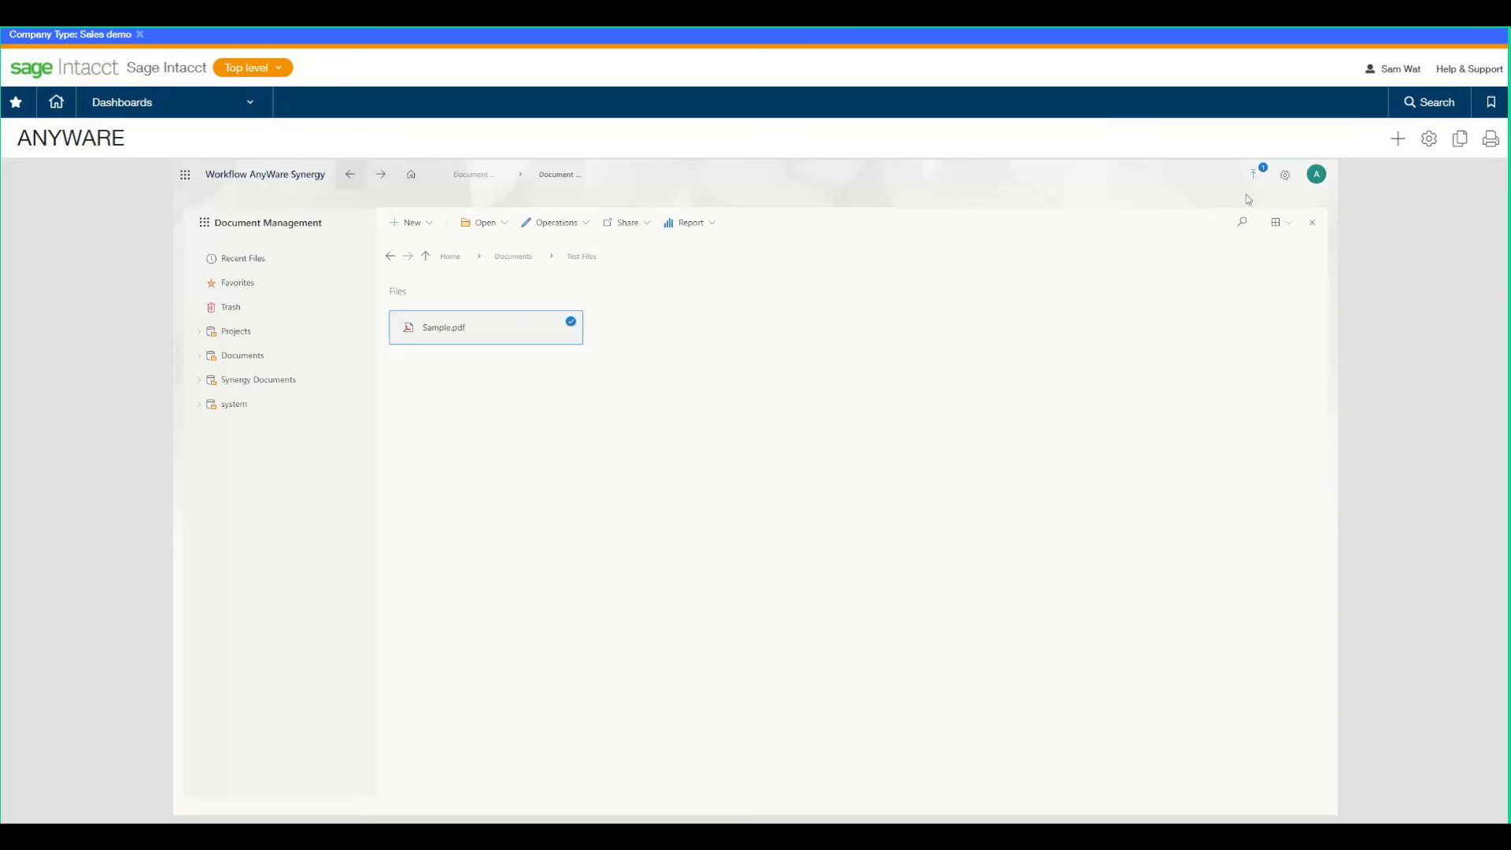
Step: Go to the IDE from the admin tools and open the ExpenseManagement project from its folder under Projects
click(1282, 181)
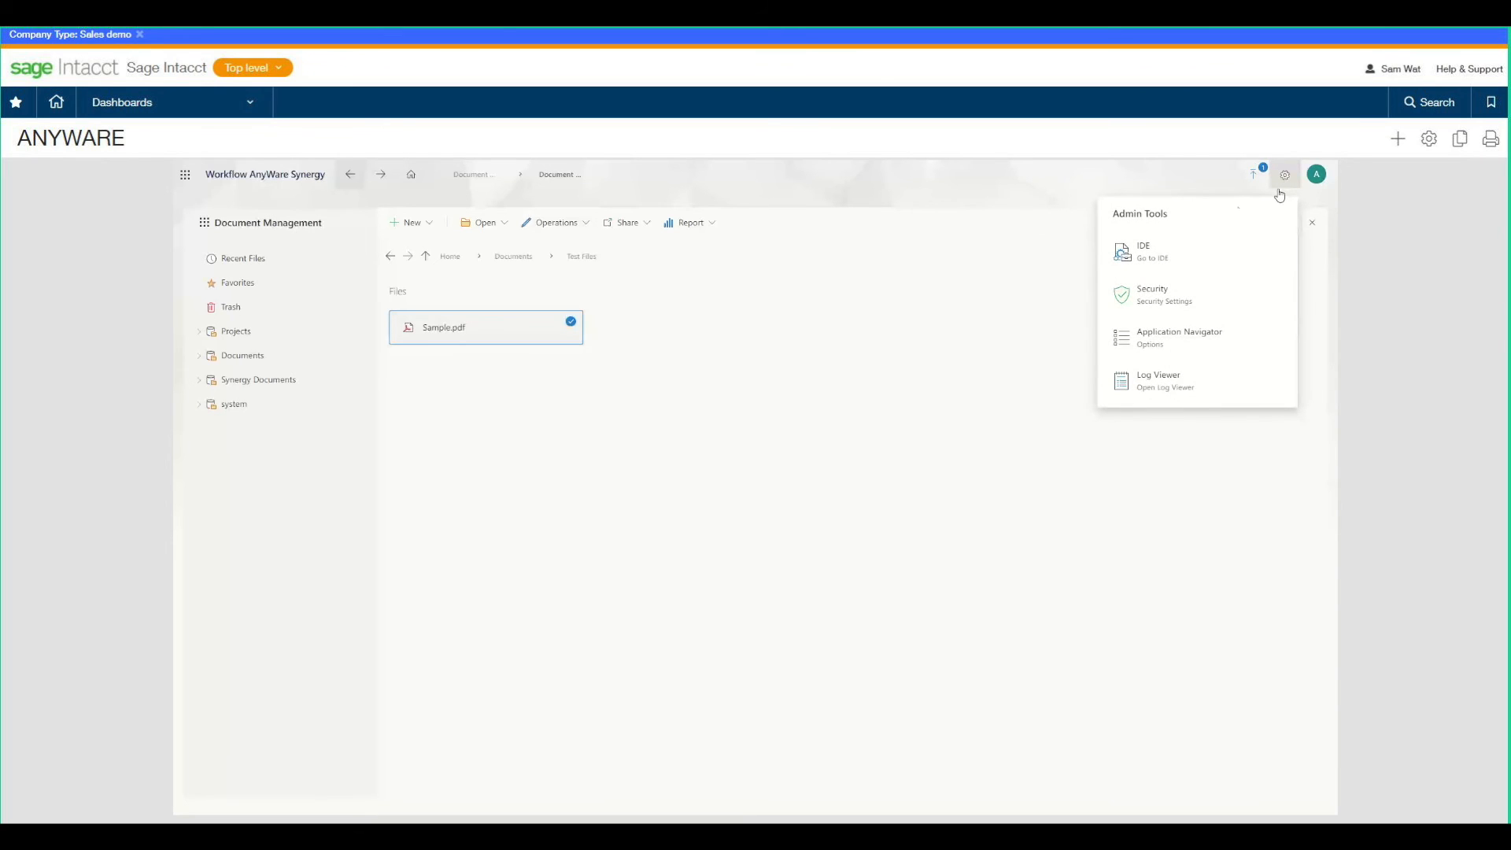
click(1172, 258)
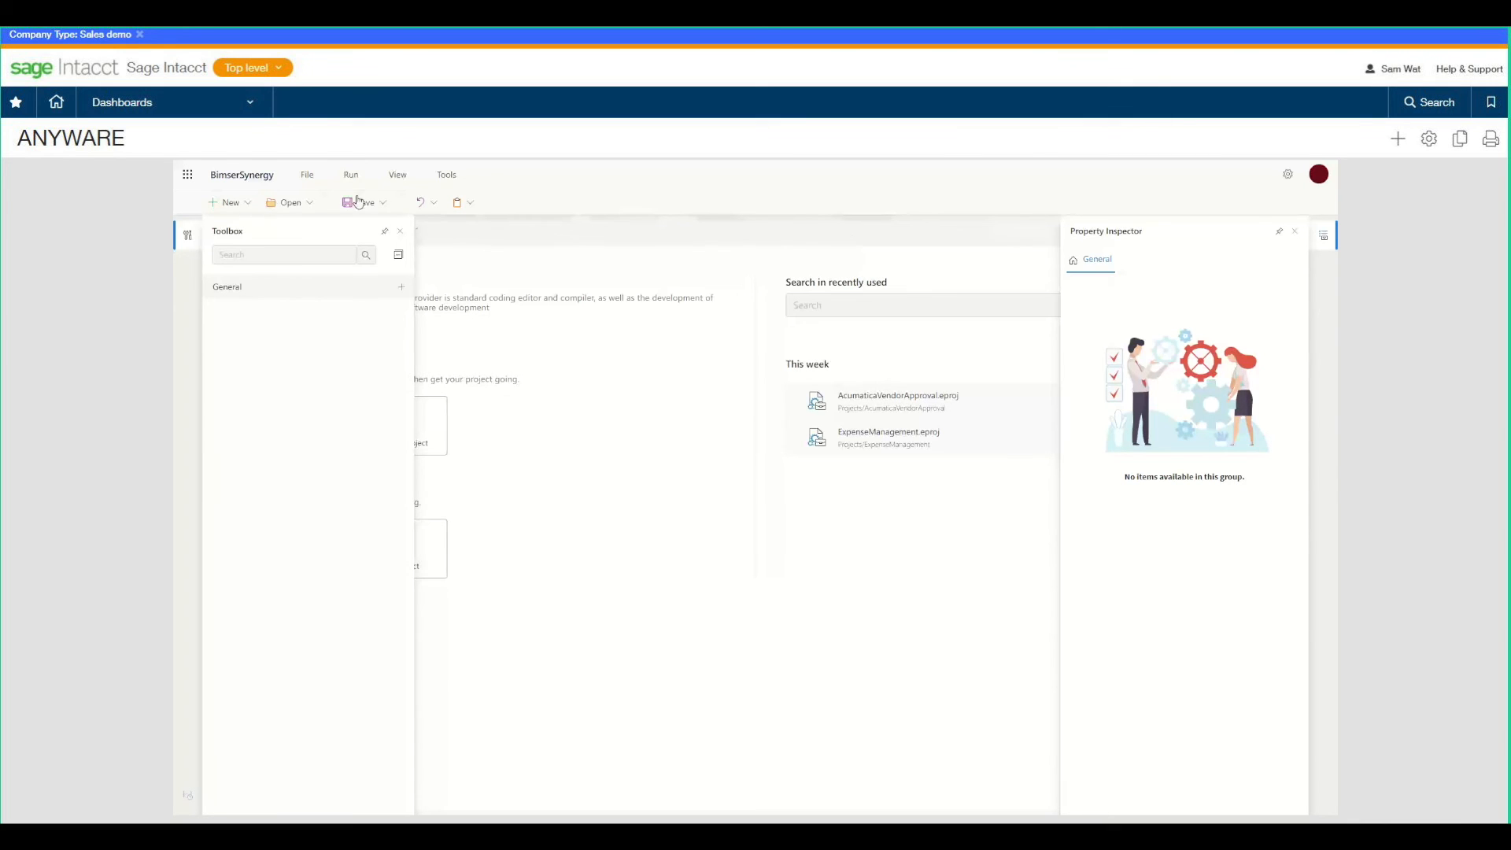
click(307, 175)
click(360, 305)
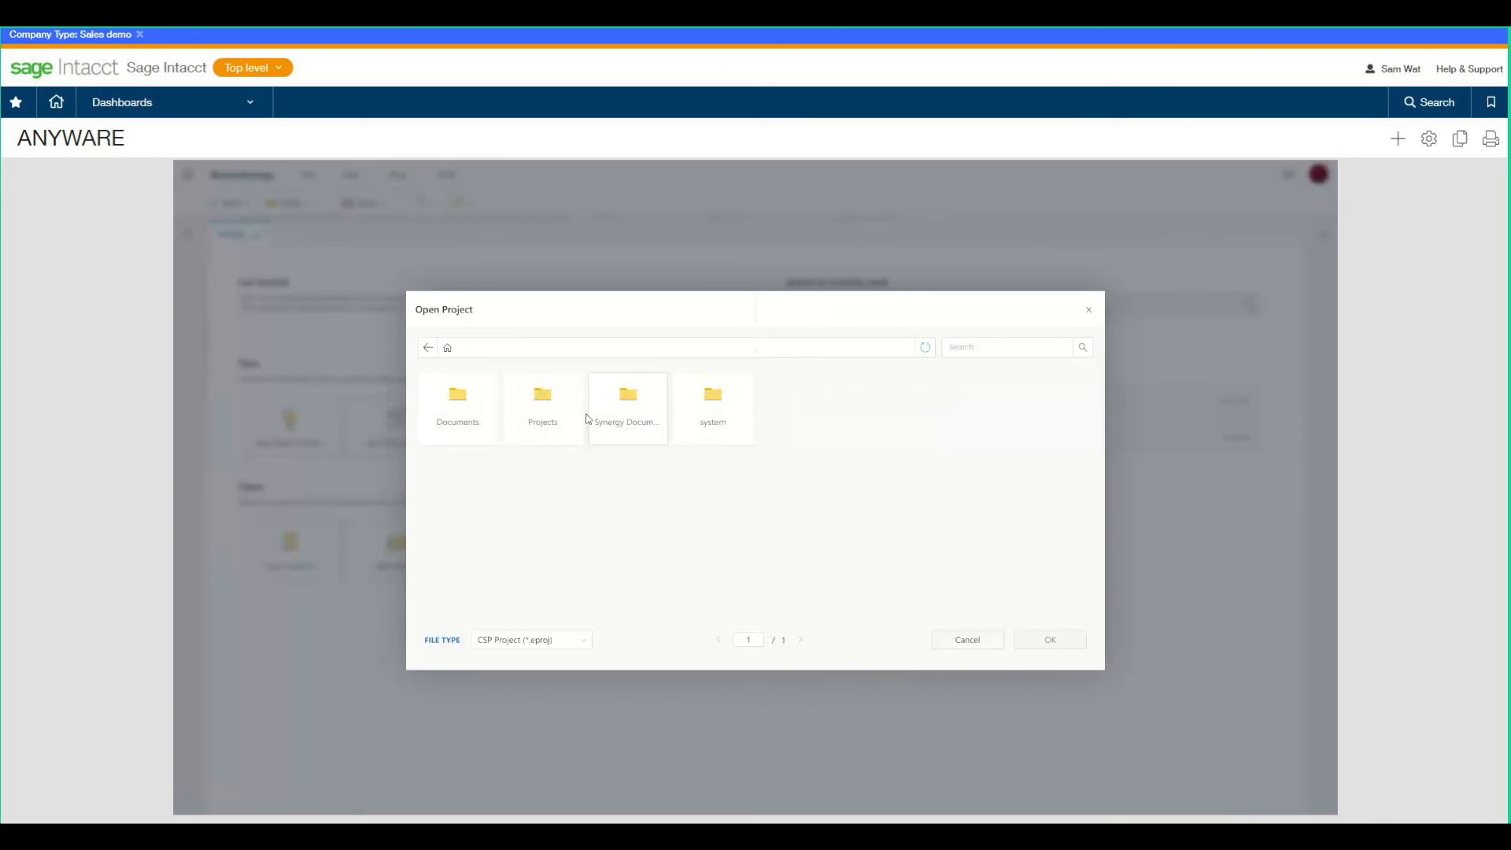
click(580, 425)
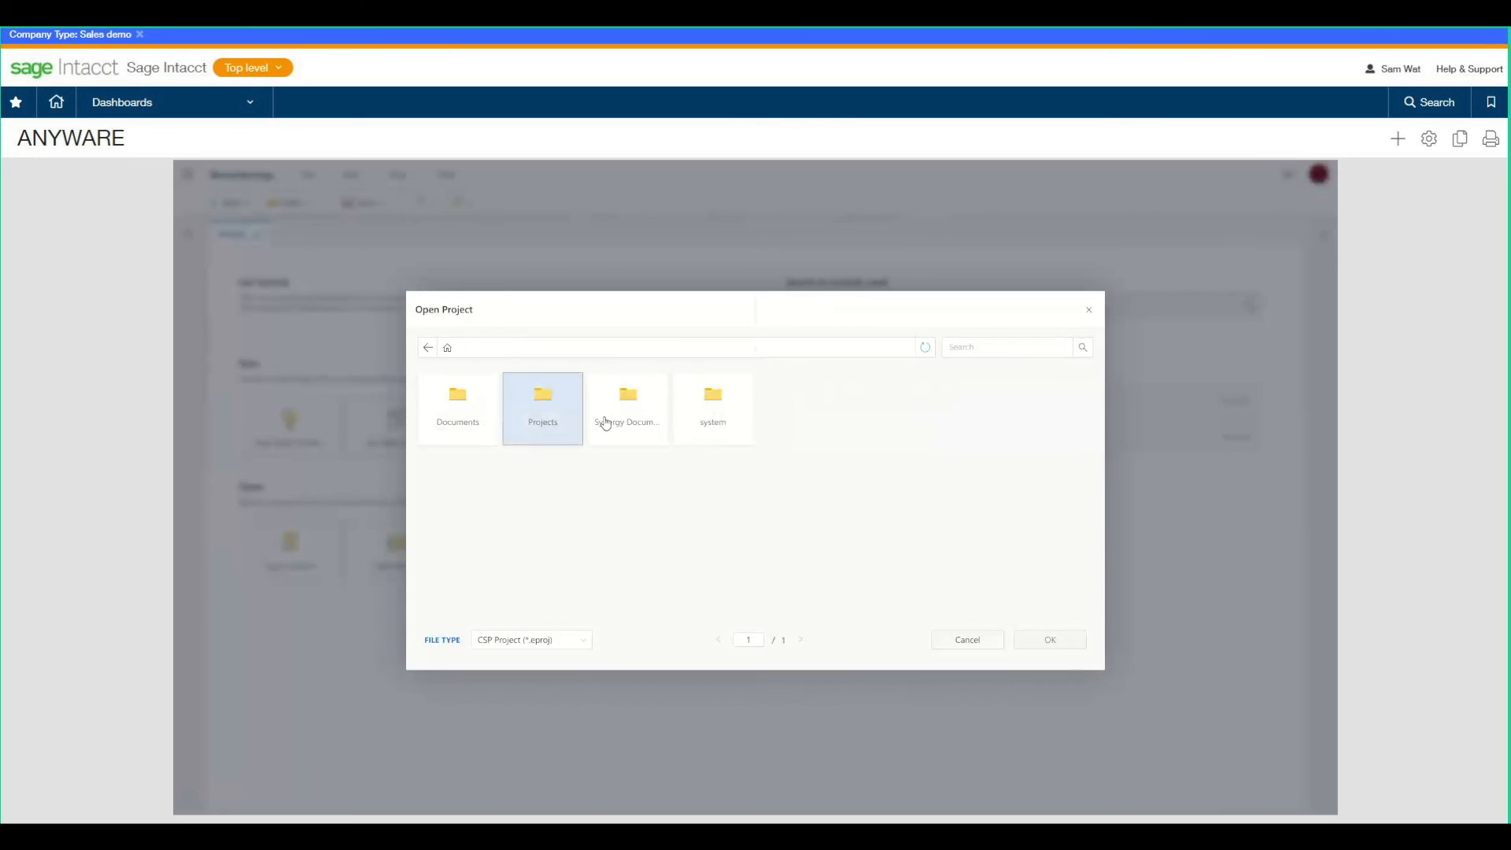
double_click(556, 428)
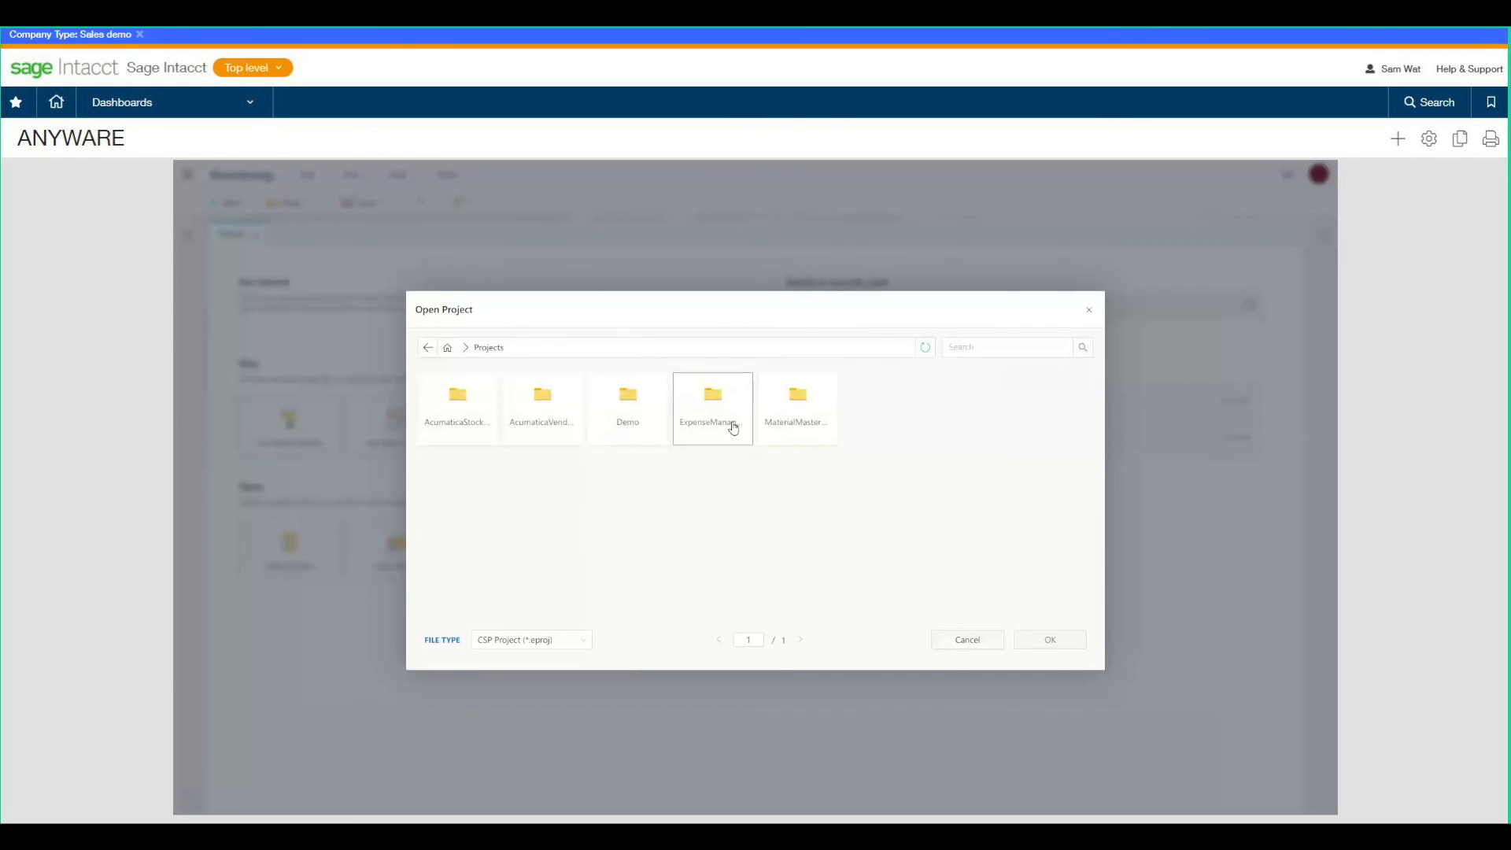
click(732, 425)
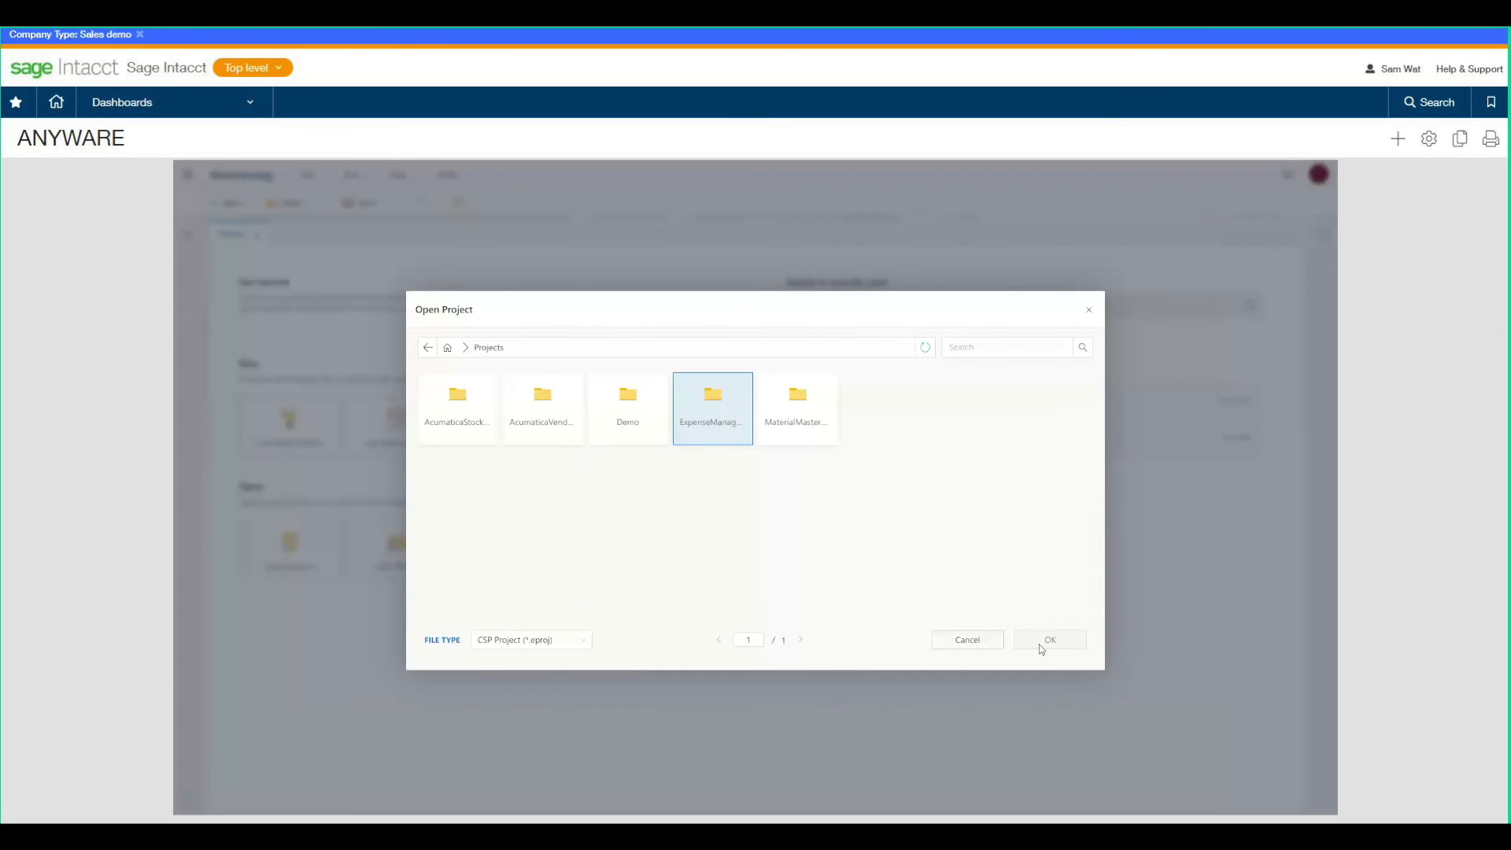
double_click(729, 433)
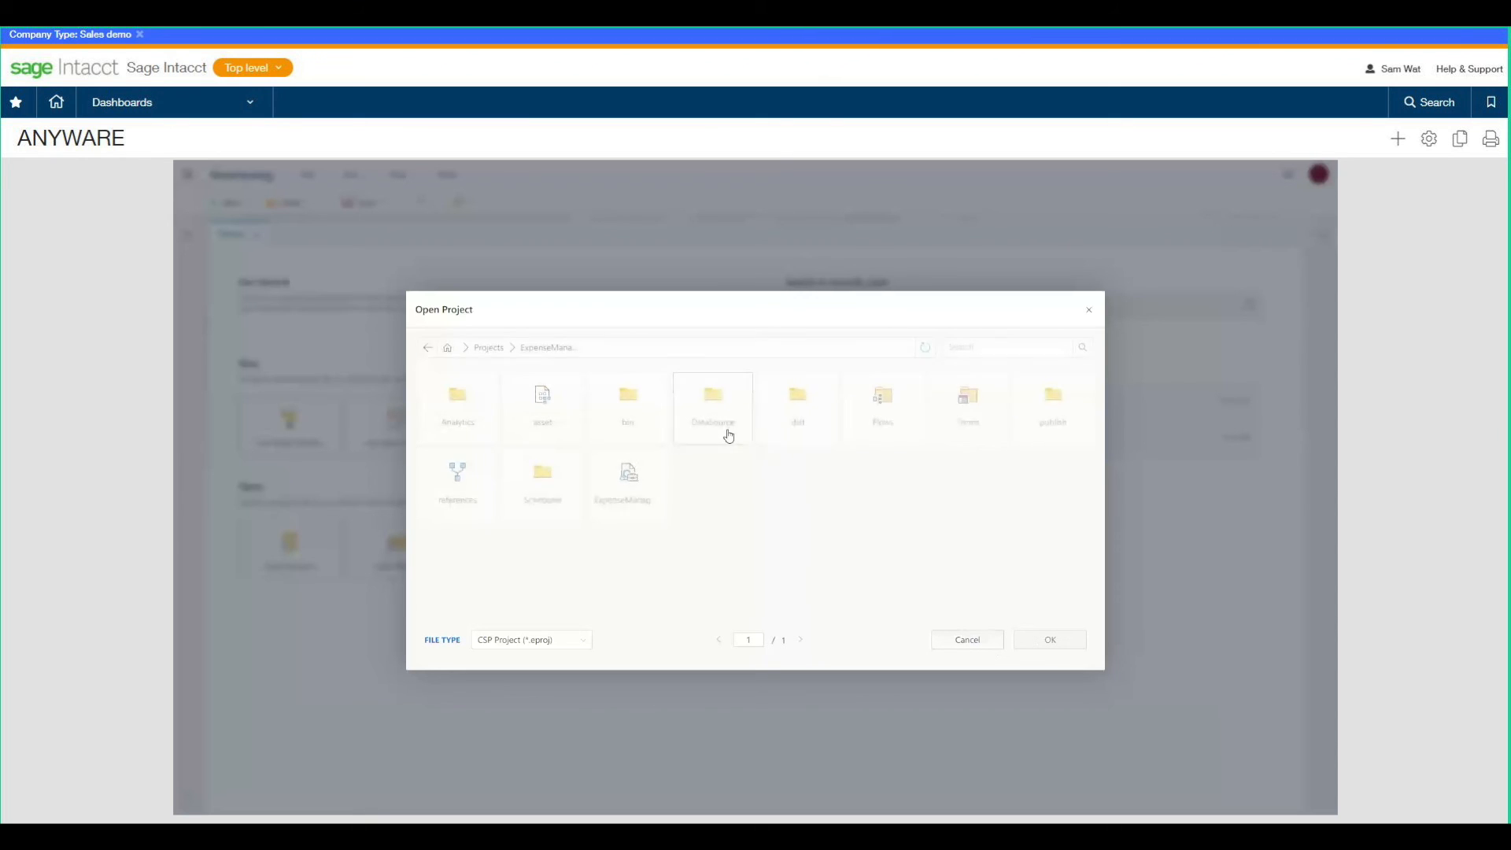
click(640, 496)
click(1032, 647)
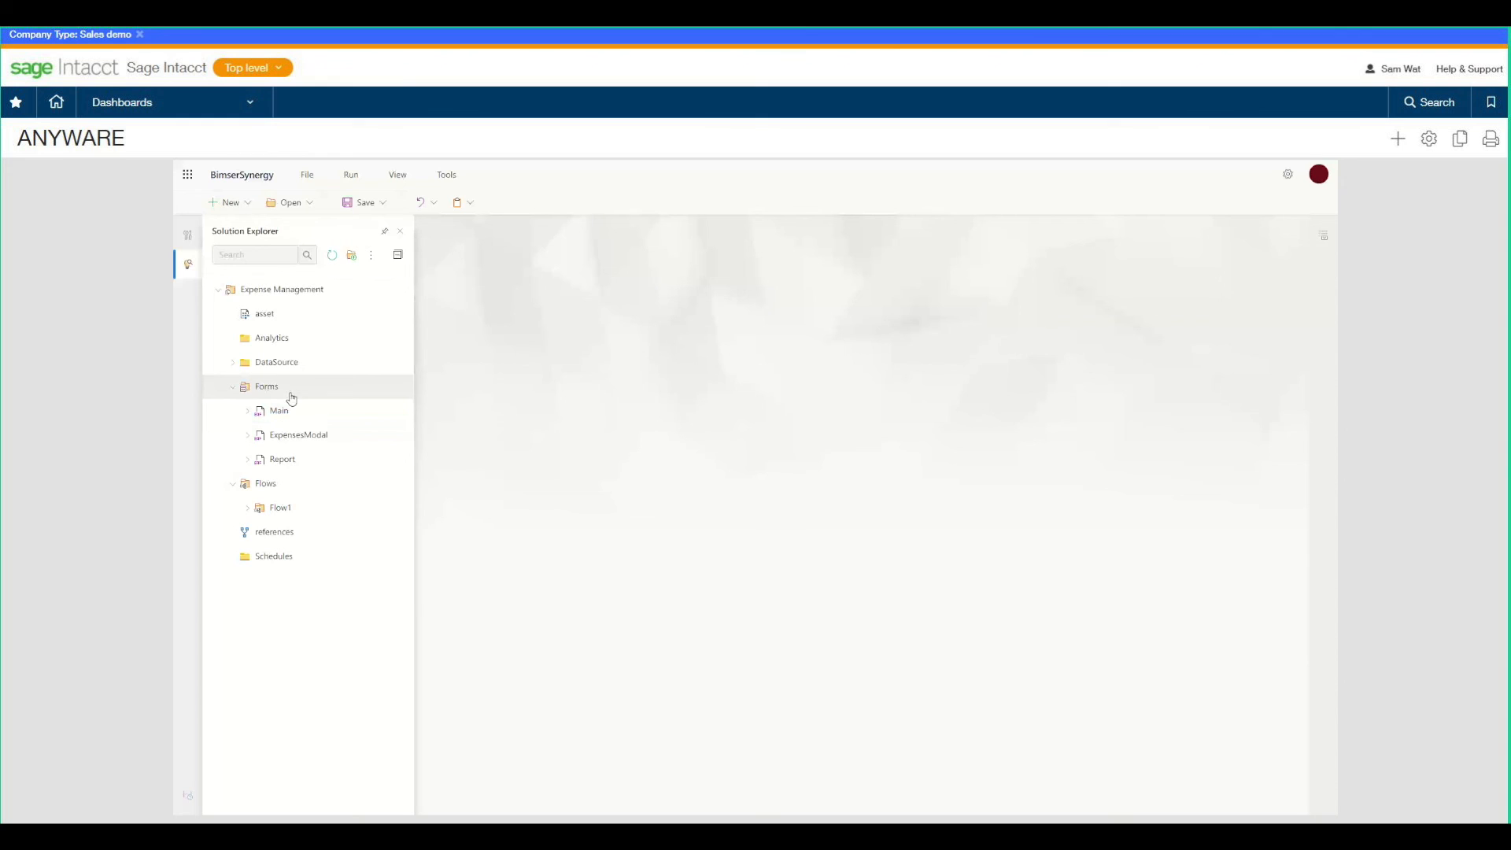
Step: Add a TextBox below the total amount field on the Main form and look through the other form controls
click(263, 411)
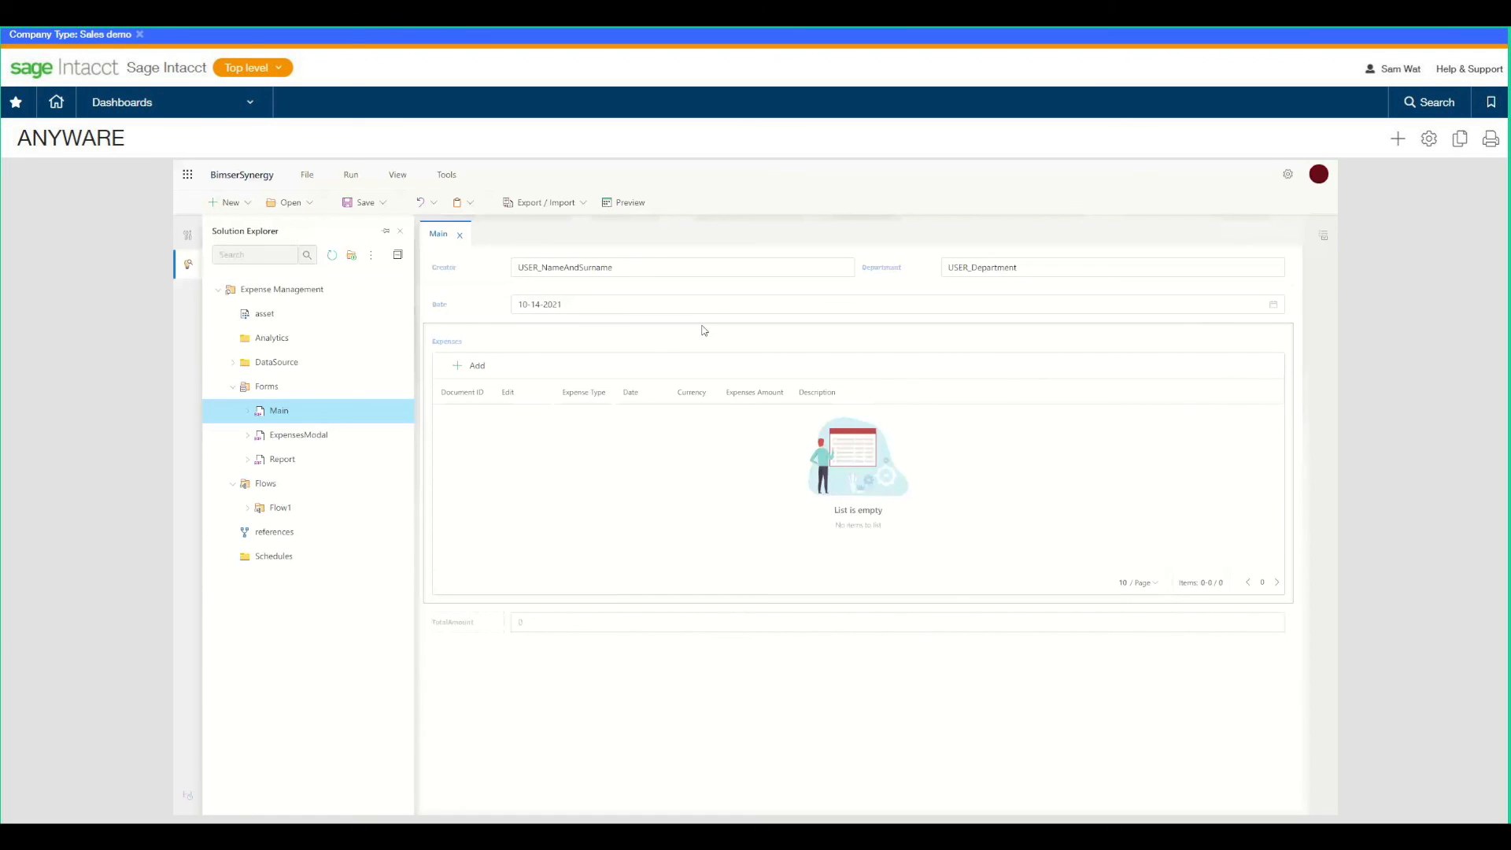
click(188, 234)
scroll(401, 397, up, 3)
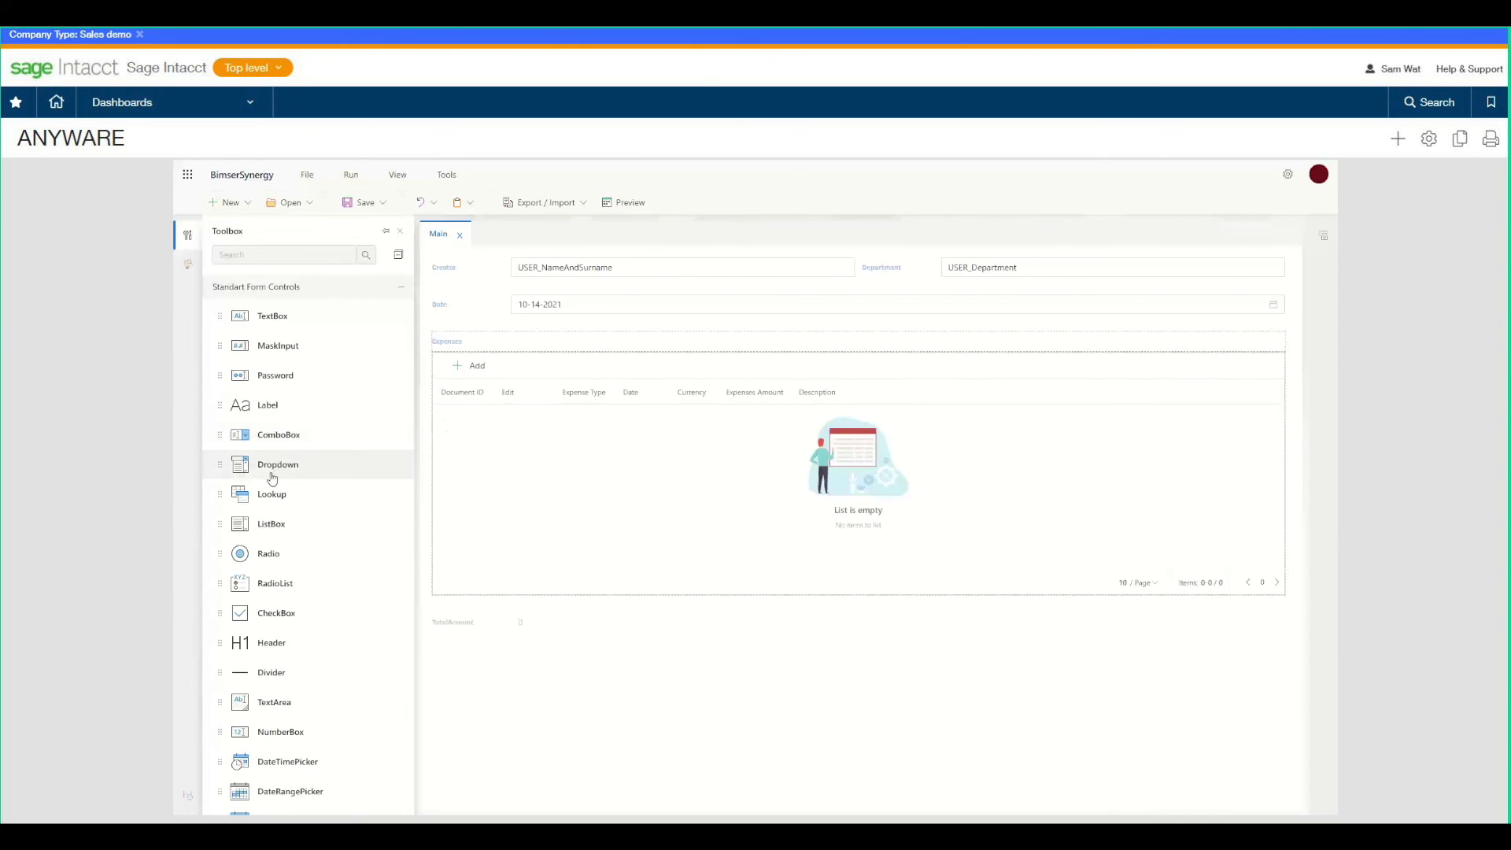
drag(273, 315, 512, 661)
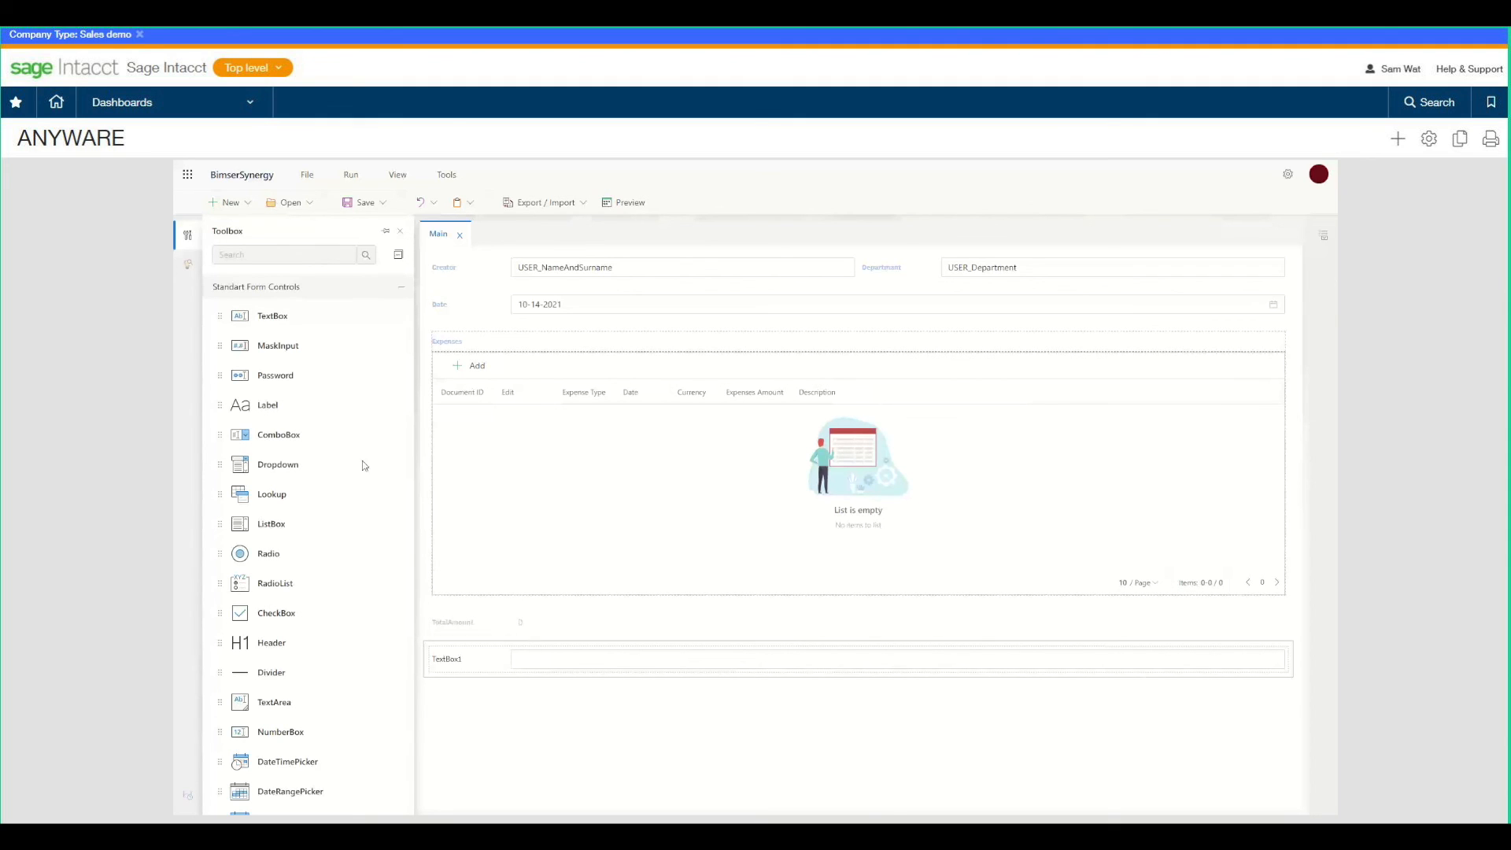
scroll(366, 590, down, 2)
scroll(347, 527, down, 2)
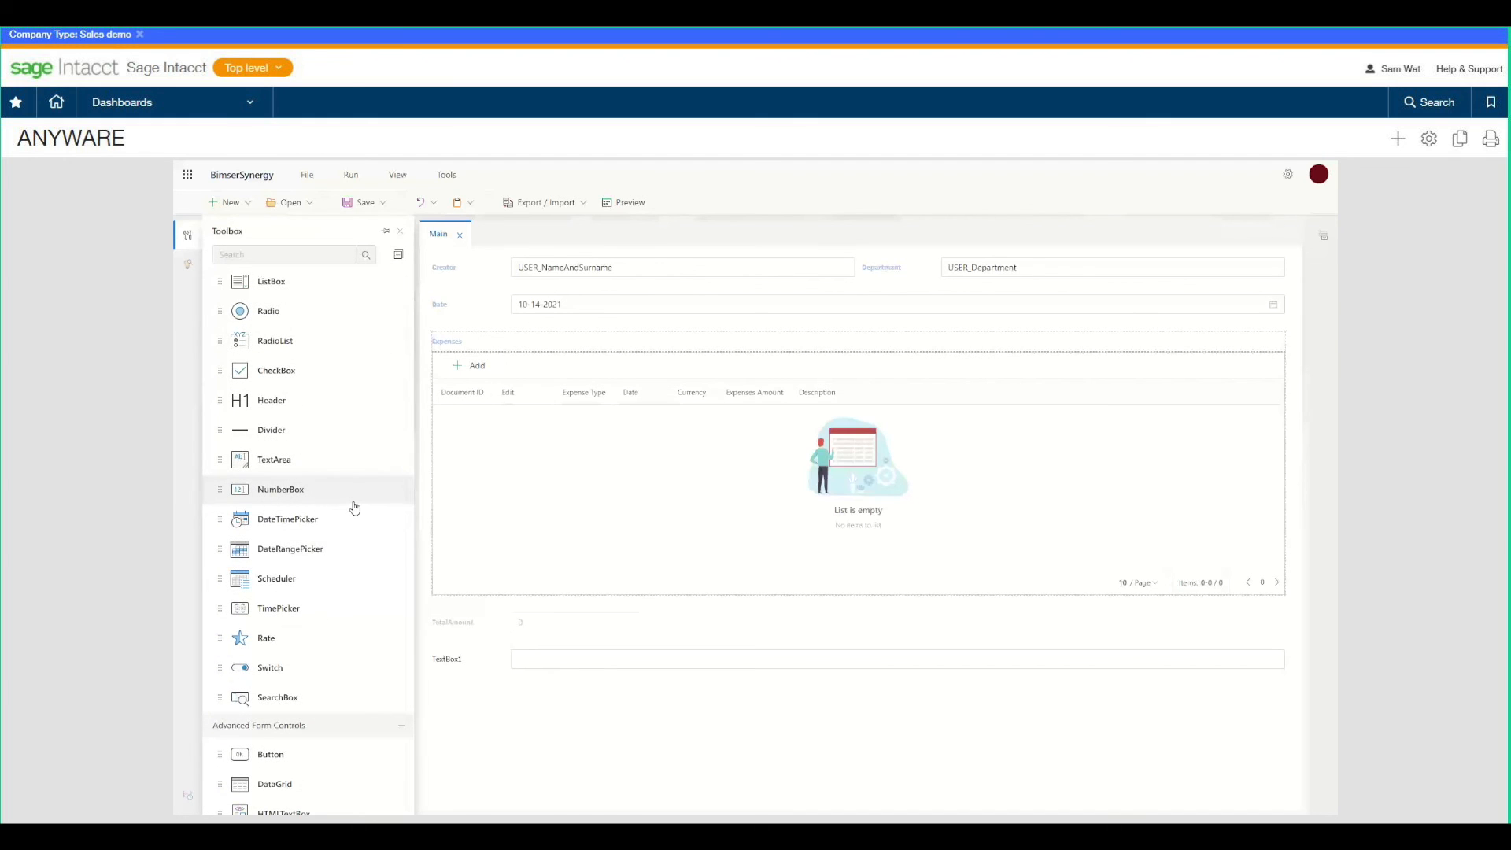
scroll(355, 519, down, 5)
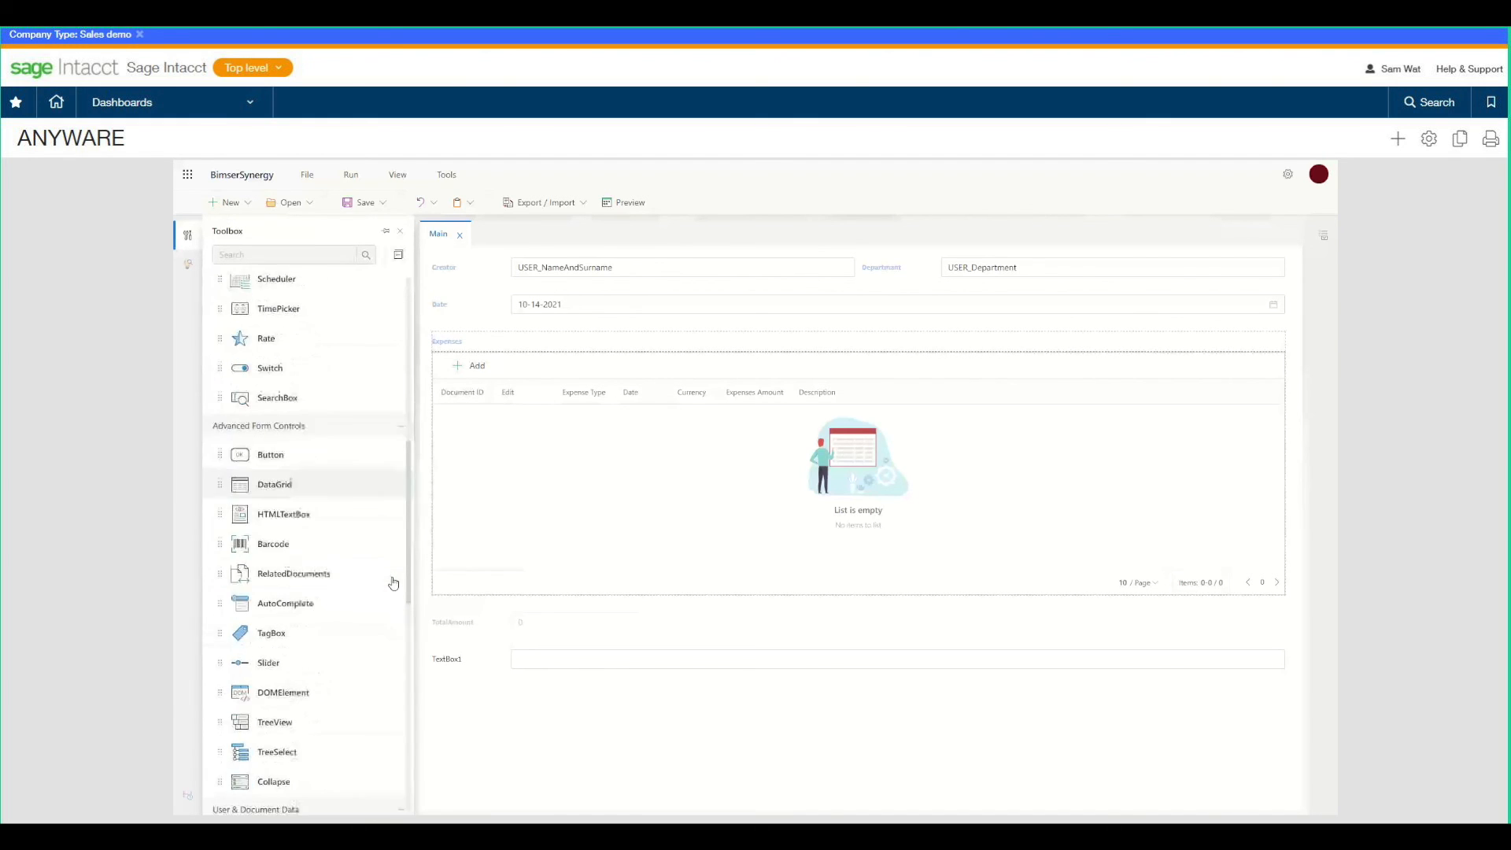
scroll(399, 576, down, 2)
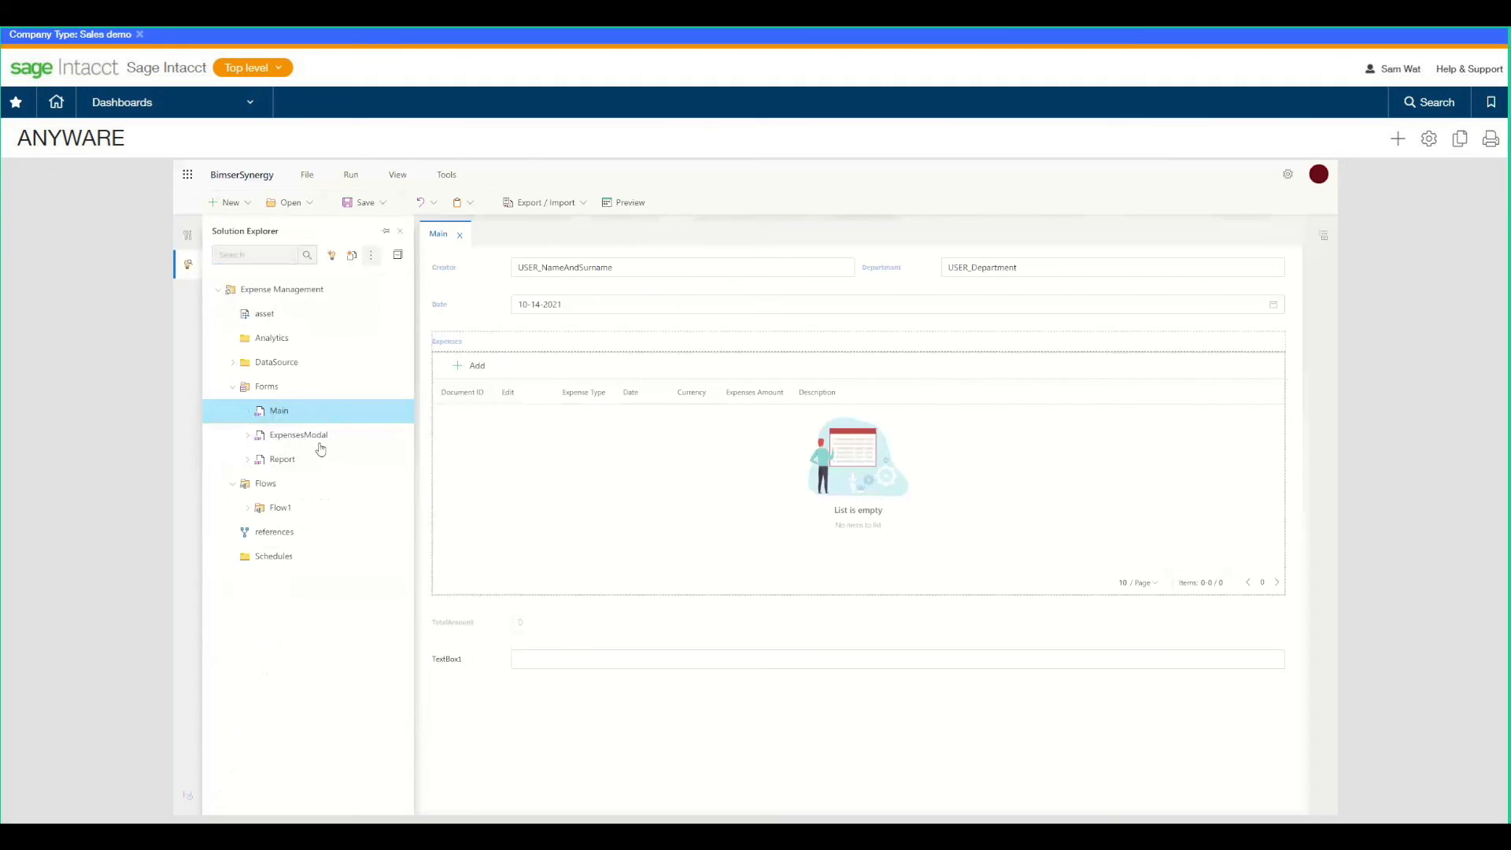
Step: Open Flow1 and add a Position approval control between the Human Resources Manager and Notify the Requestor nodes
click(331, 509)
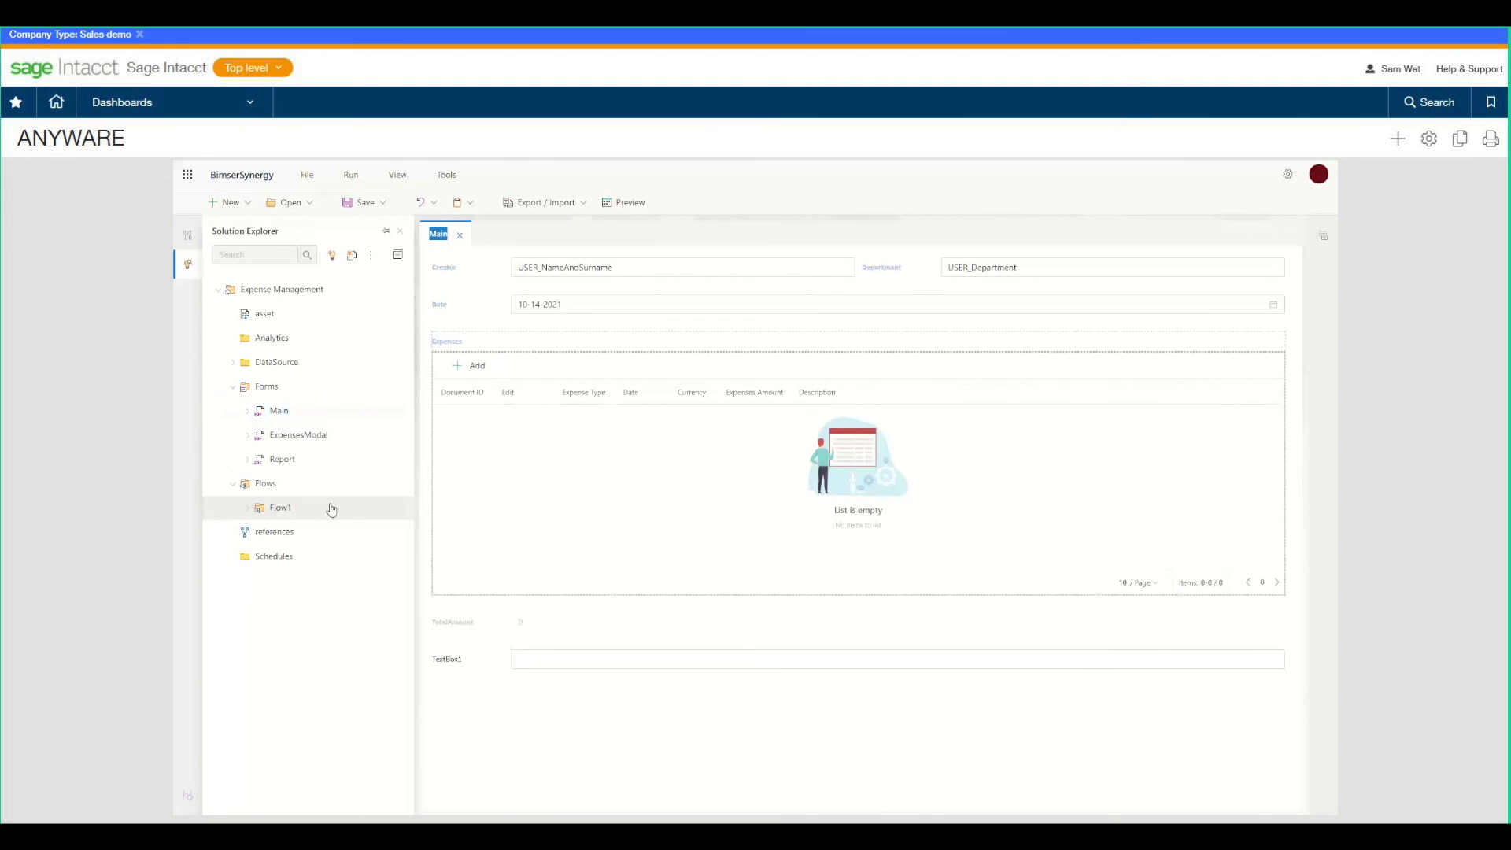
double_click(331, 508)
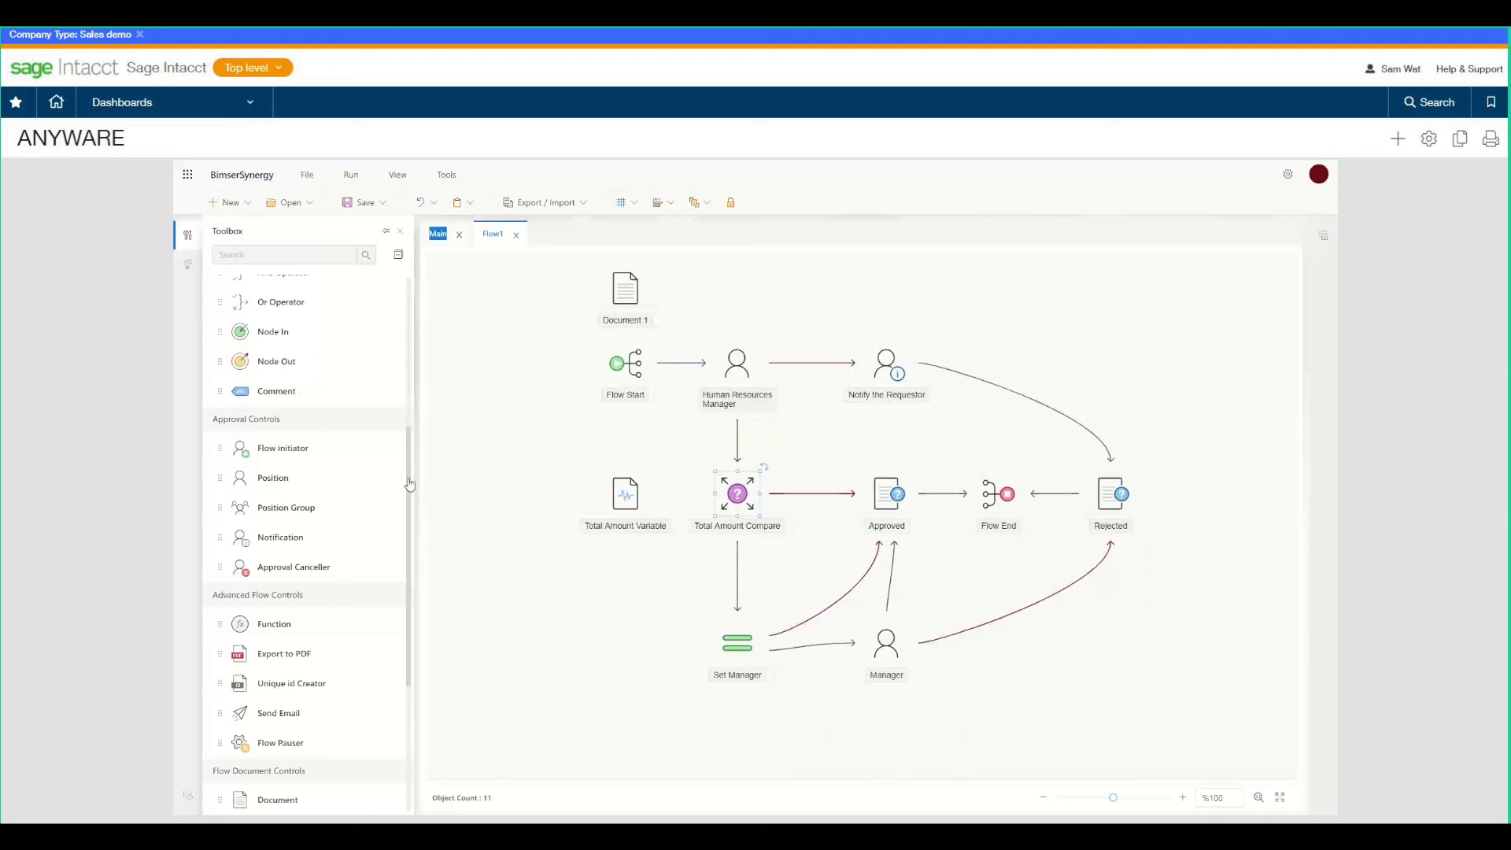
drag(280, 480, 823, 429)
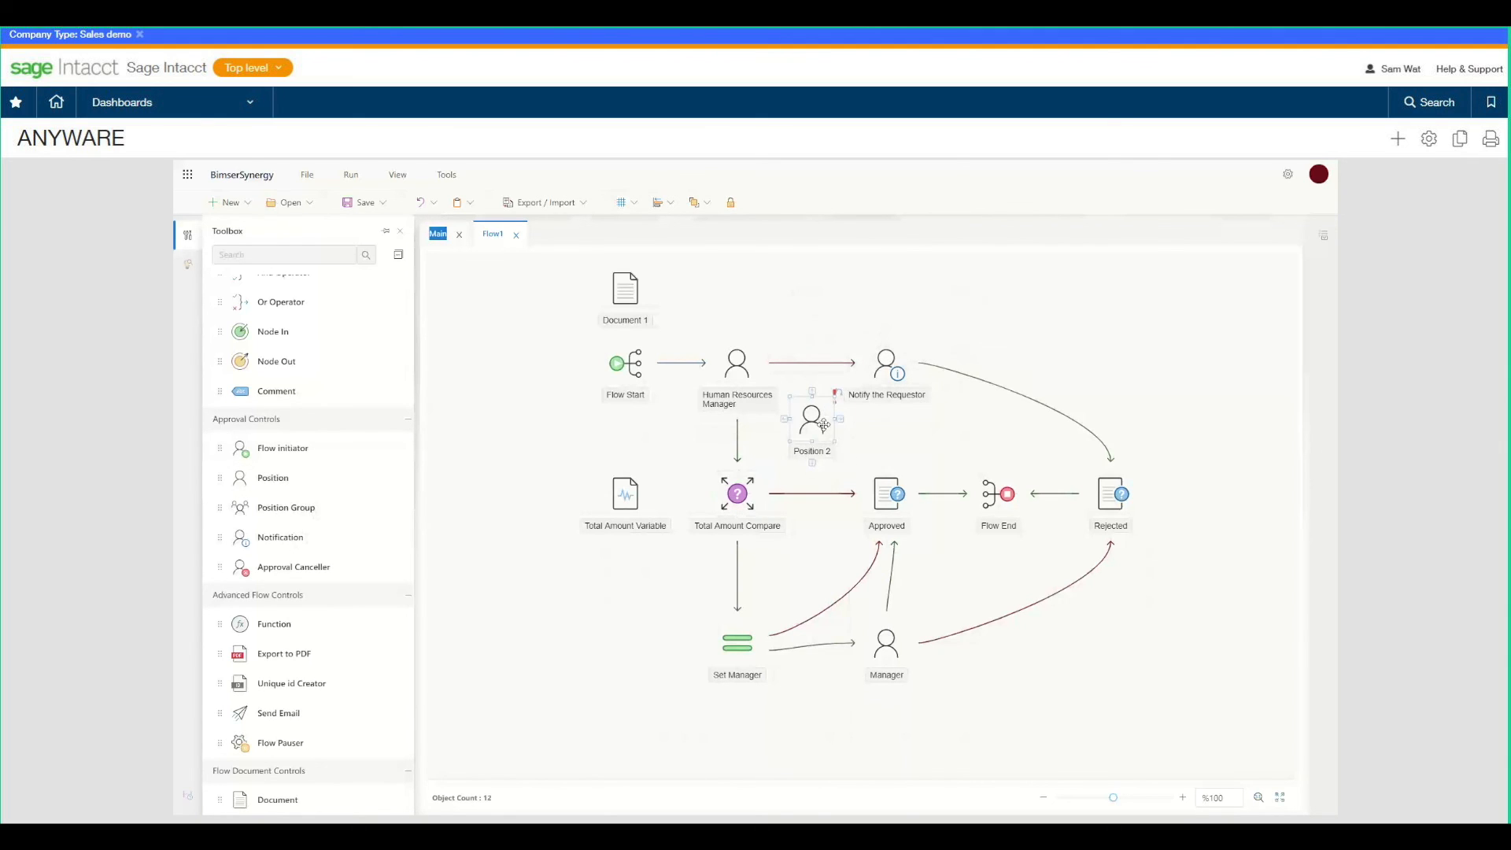
scroll(350, 551, up, 3)
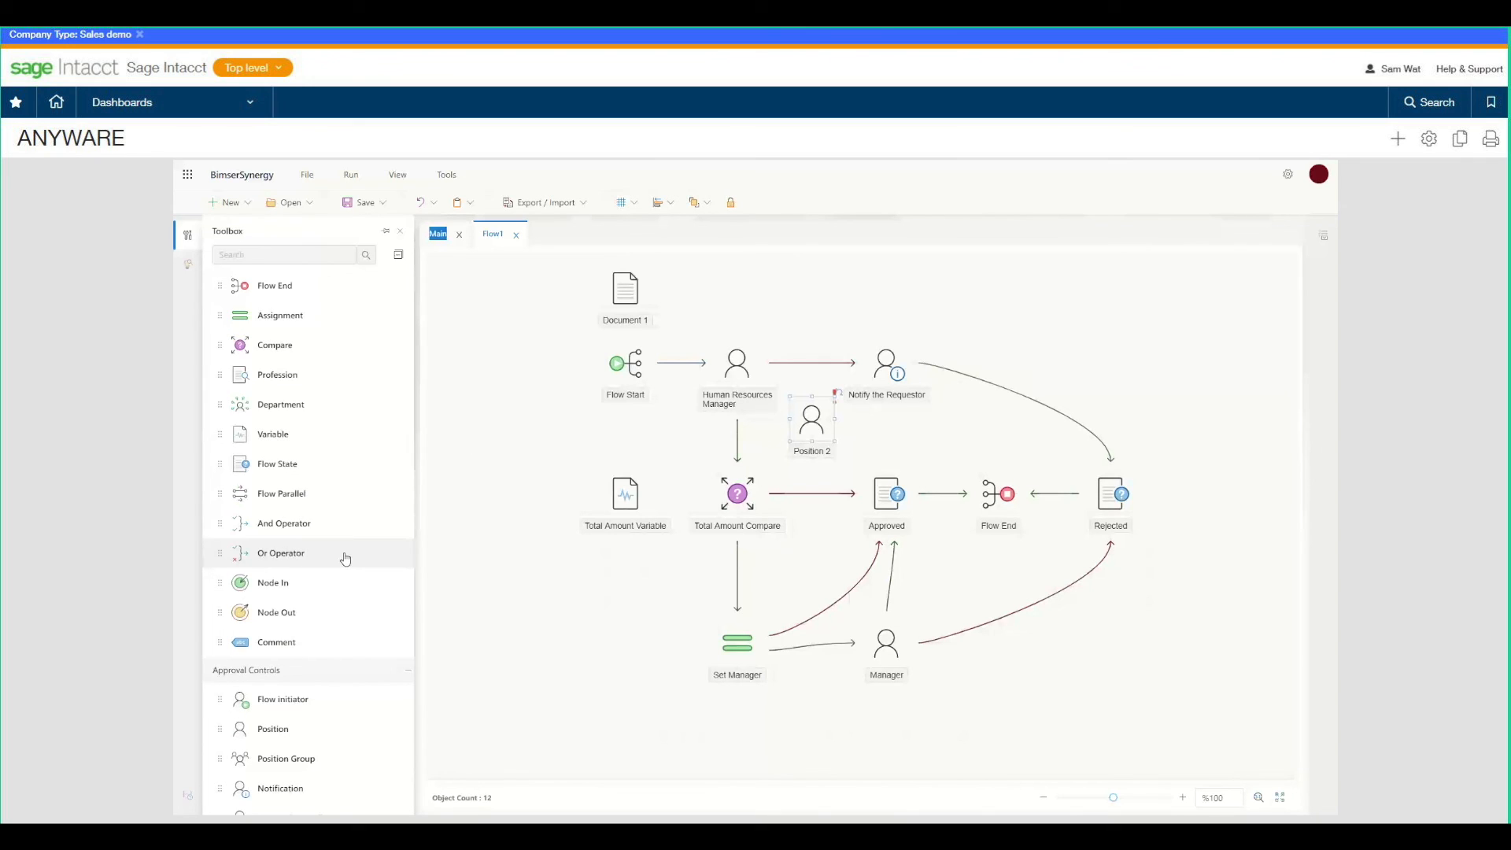